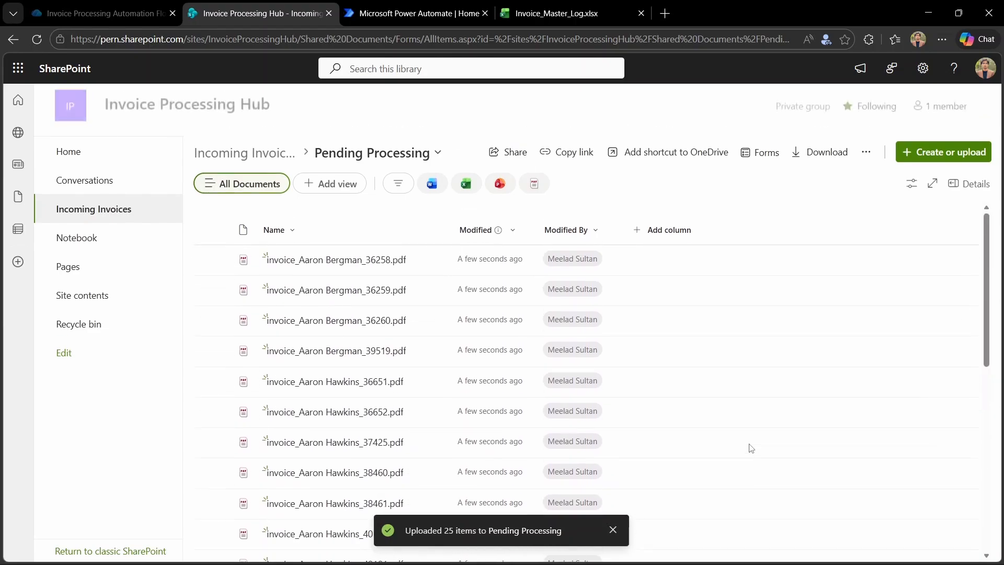
Switch to the Invoice_Master_Log workbook and examine the extracted invoice rows and columns in the Main_Log sheet.
{"action": "left_click", "coordinate": [565, 13]}
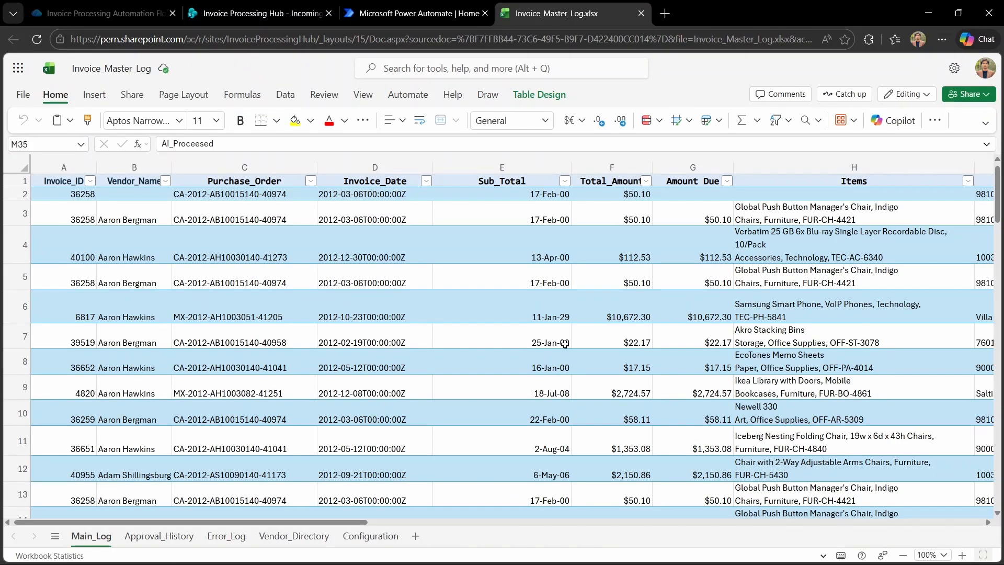
{"action": "scroll", "coordinate": [564, 344], "scroll_direction": "down", "scroll_amount": 10}
{"action": "scroll", "coordinate": [565, 344], "scroll_direction": "up", "scroll_amount": 10}
{"action": "scroll", "coordinate": [565, 343], "scroll_direction": "right", "scroll_amount": 3}
{"action": "scroll", "coordinate": [564, 344], "scroll_direction": "right", "scroll_amount": 8}
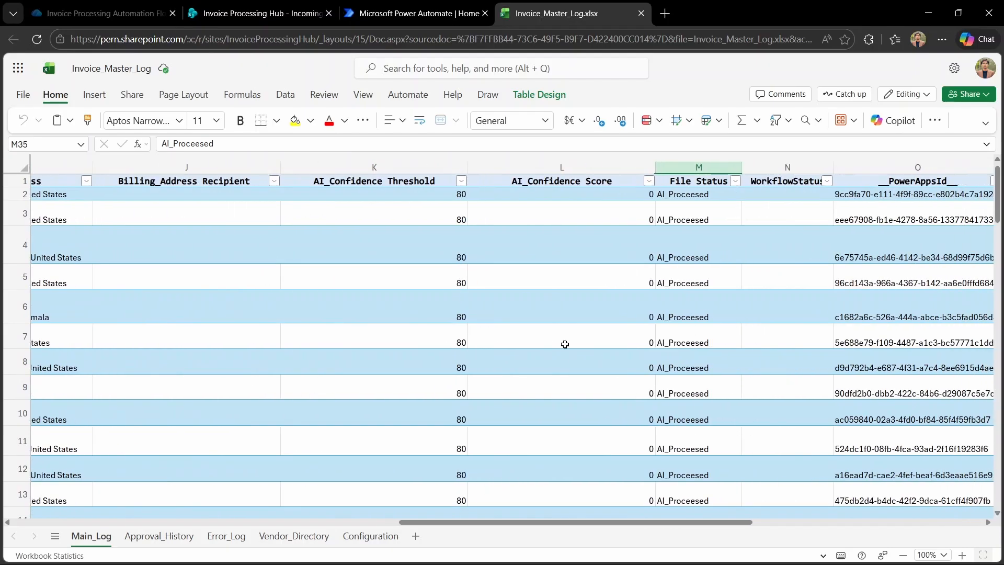
{"action": "scroll", "coordinate": [564, 343], "scroll_direction": "left", "scroll_amount": 10}
{"action": "scroll", "coordinate": [564, 344], "scroll_direction": "down", "scroll_amount": 5}
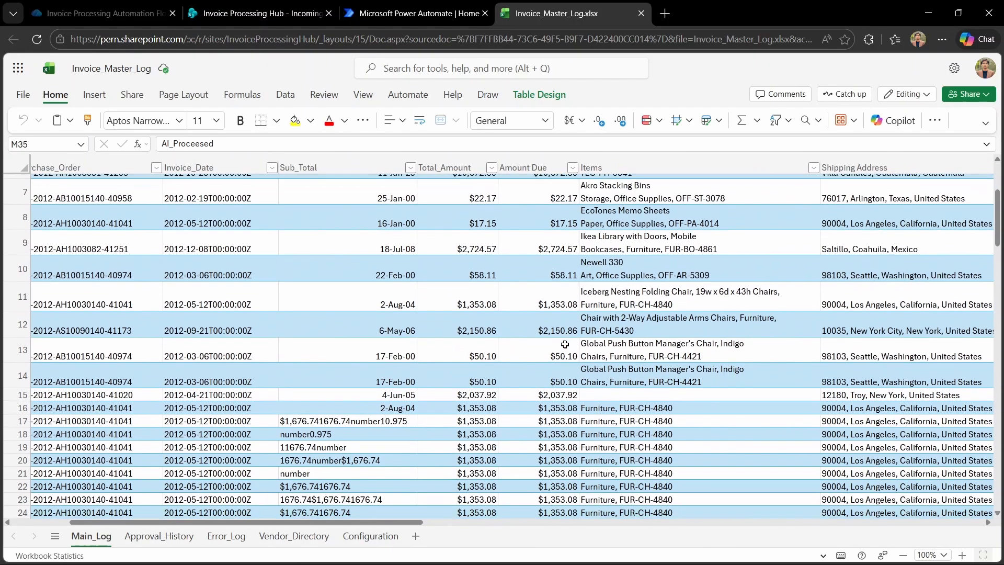
{"action": "scroll", "coordinate": [564, 343], "scroll_direction": "down", "scroll_amount": 20}
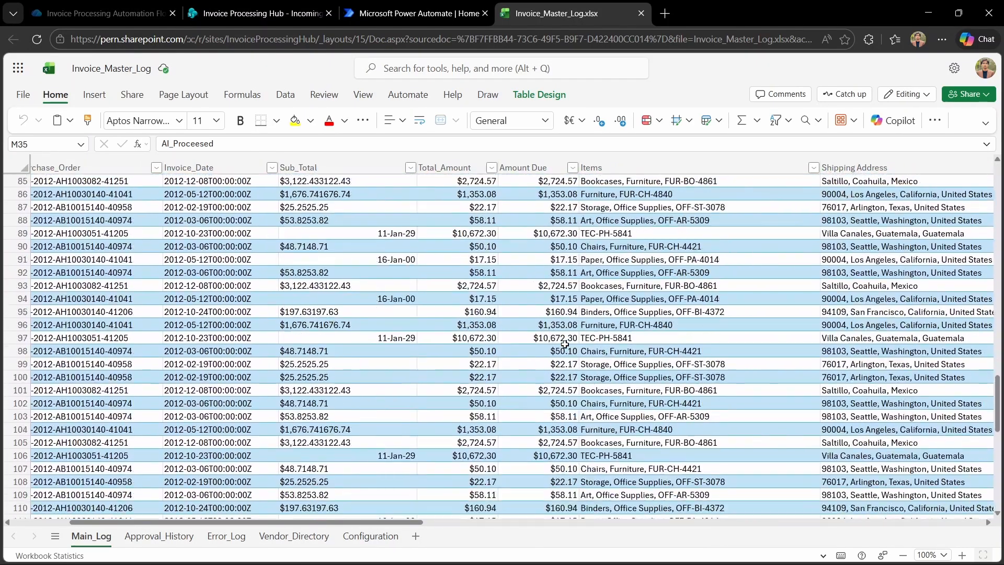
{"action": "scroll", "coordinate": [565, 344], "scroll_direction": "up", "scroll_amount": 20}
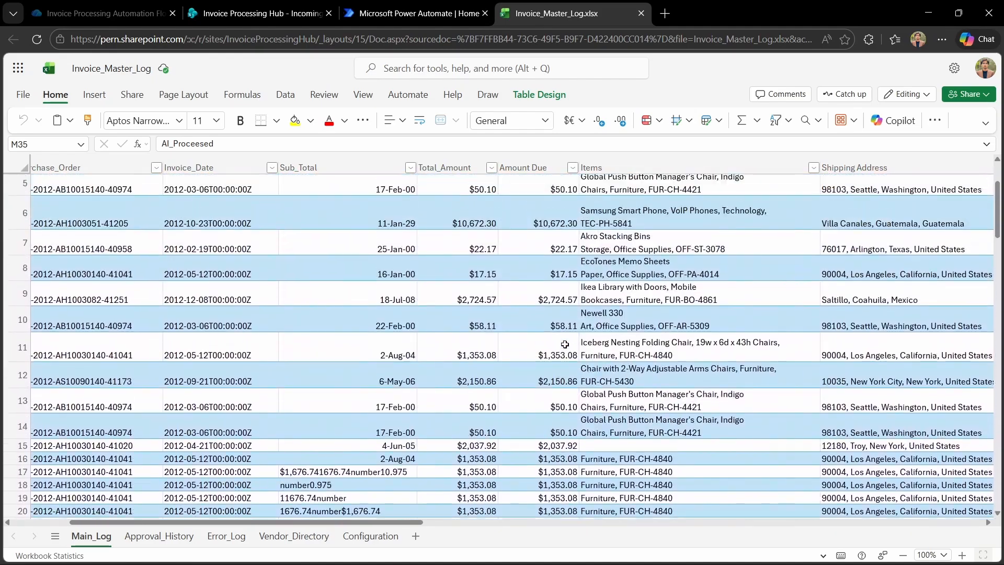
{"action": "scroll", "coordinate": [564, 343], "scroll_direction": "down", "scroll_amount": 10}
{"action": "scroll", "coordinate": [565, 344], "scroll_direction": "right", "scroll_amount": 6}
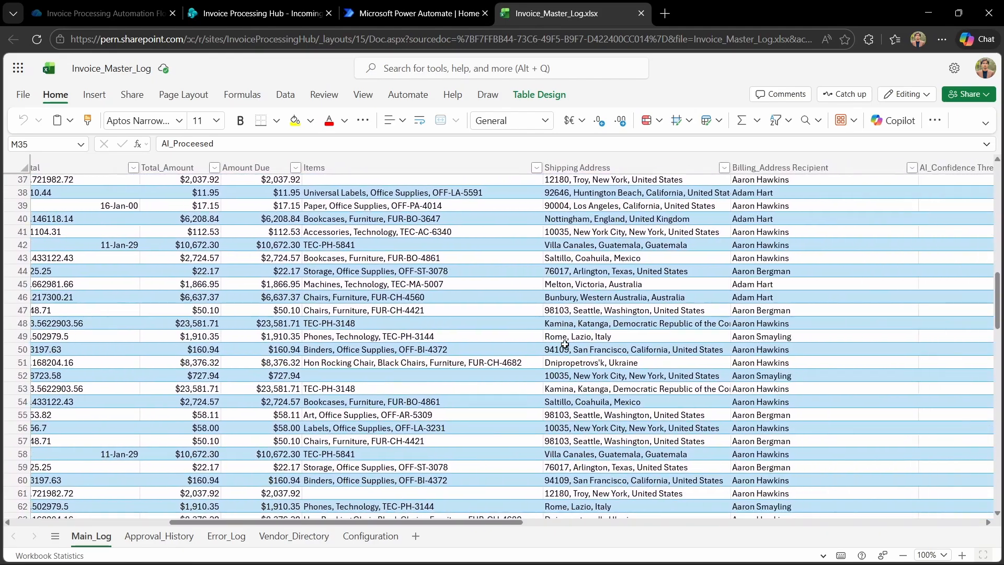
{"action": "scroll", "coordinate": [565, 344], "scroll_direction": "left", "scroll_amount": 10}
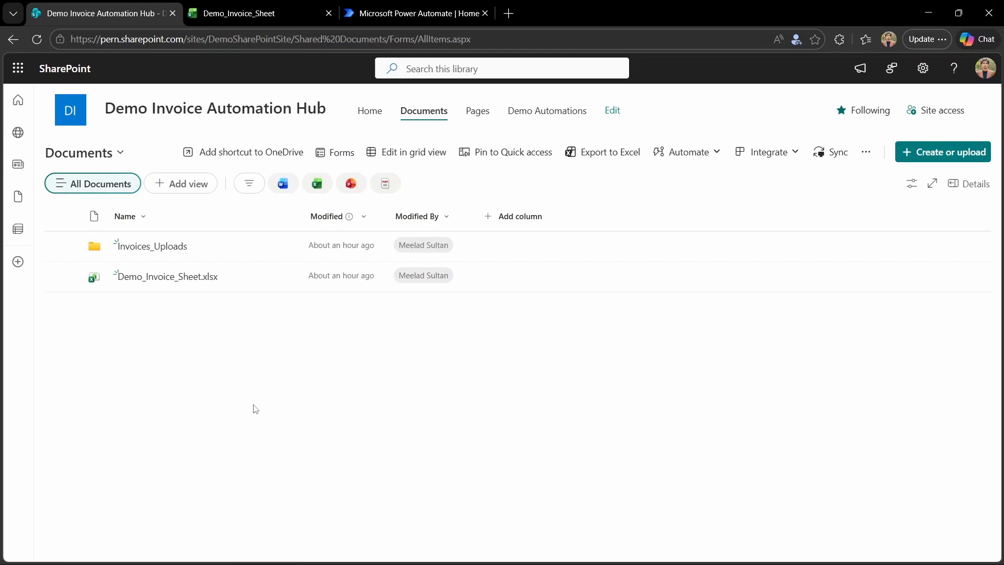
Look over the Demo Invoice Automation Hub's Invoices_Uploads folder and the Demo_Invoice_Sheet workbook.
{"action": "left_click", "coordinate": [157, 247]}
{"action": "left_click", "coordinate": [87, 106]}
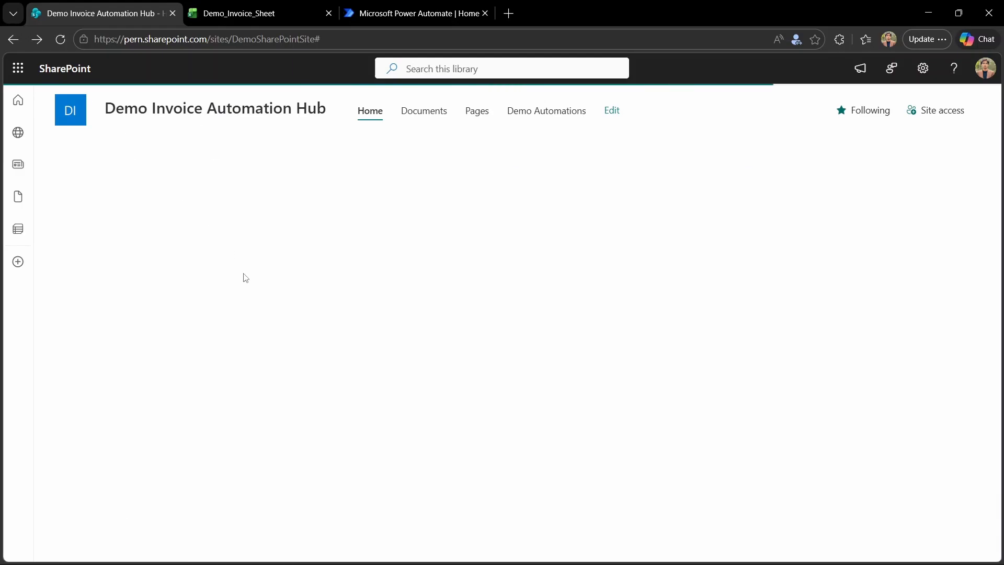
{"action": "left_click", "coordinate": [264, 20]}
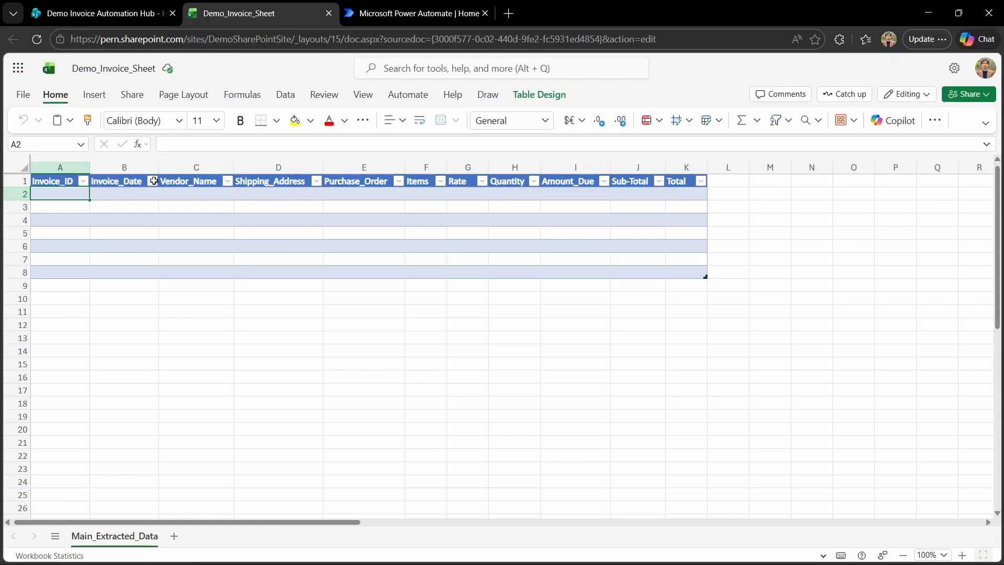
Switch to Power Automate and create a custom AI model for extracting custom information from documents.
{"action": "left_click", "coordinate": [434, 14]}
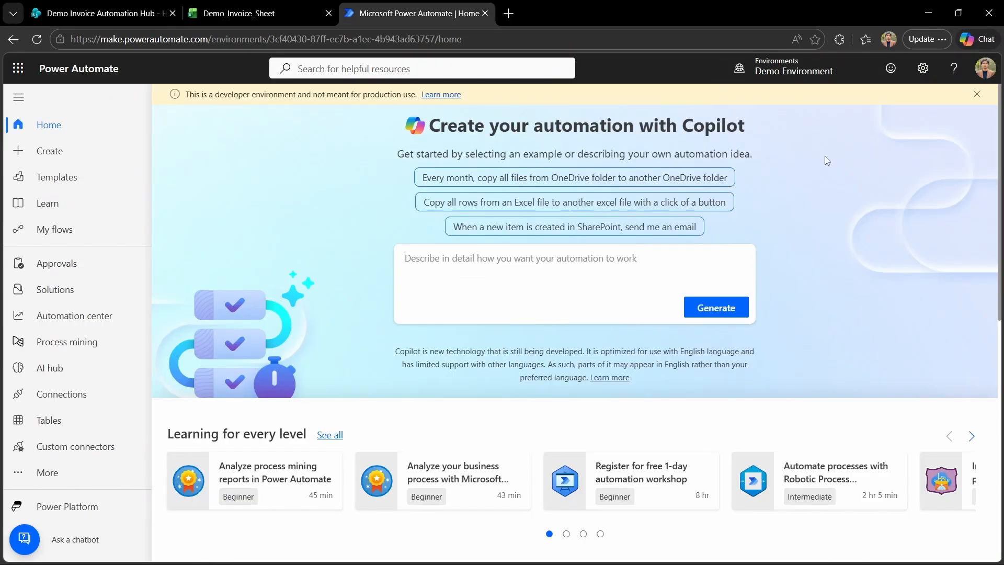
{"action": "left_click", "coordinate": [65, 374]}
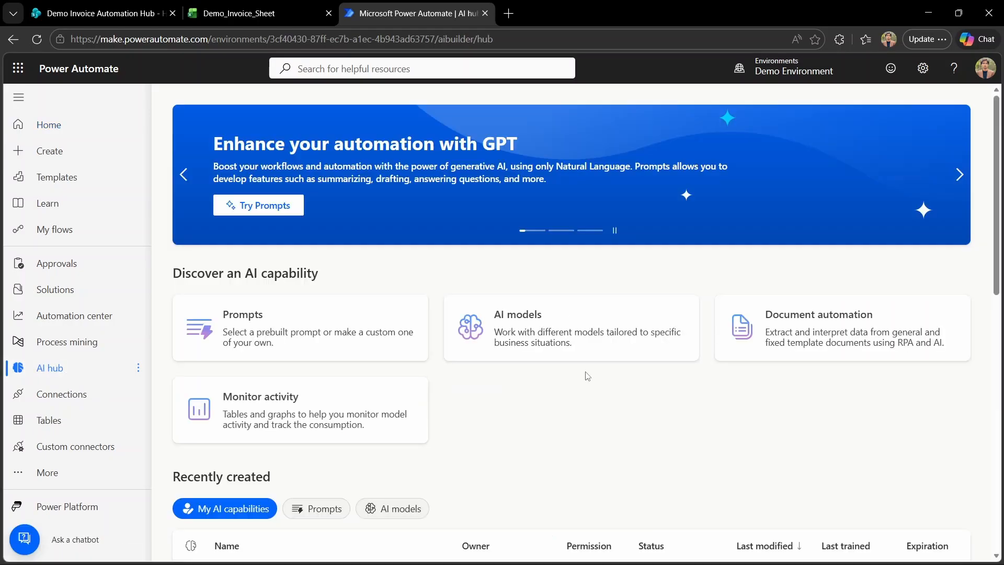
{"action": "left_click", "coordinate": [570, 339]}
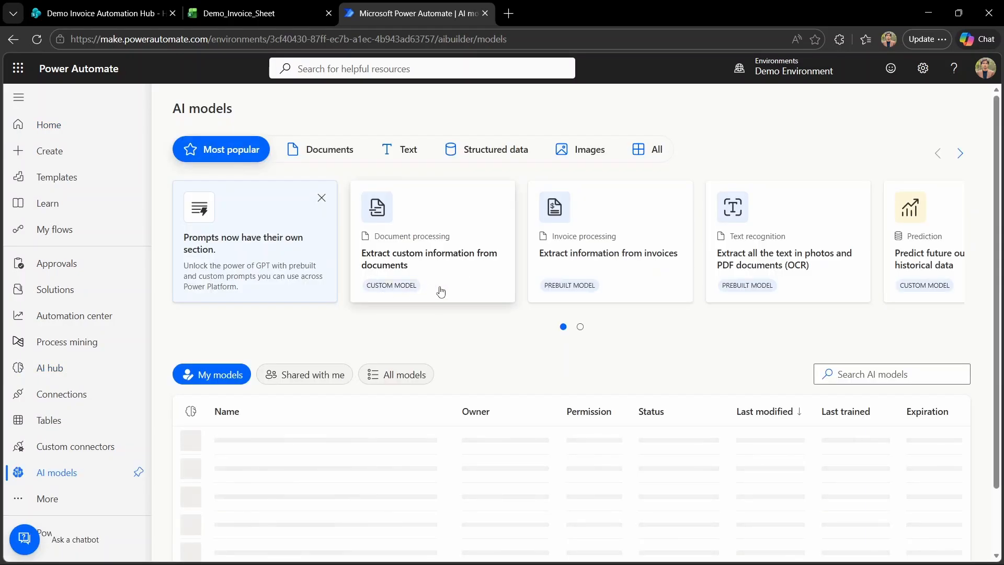
{"action": "left_click", "coordinate": [471, 272]}
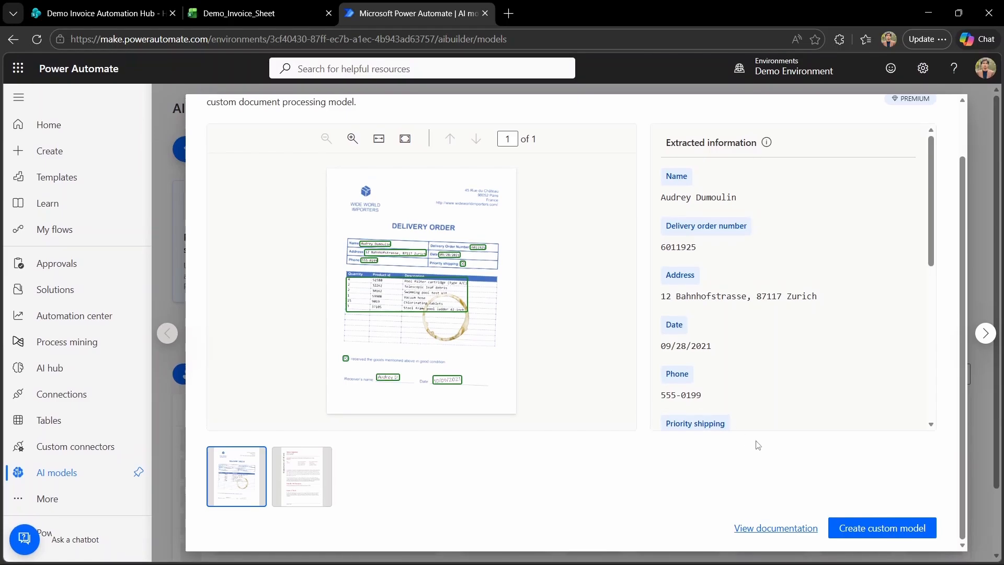
{"action": "left_click", "coordinate": [860, 518]}
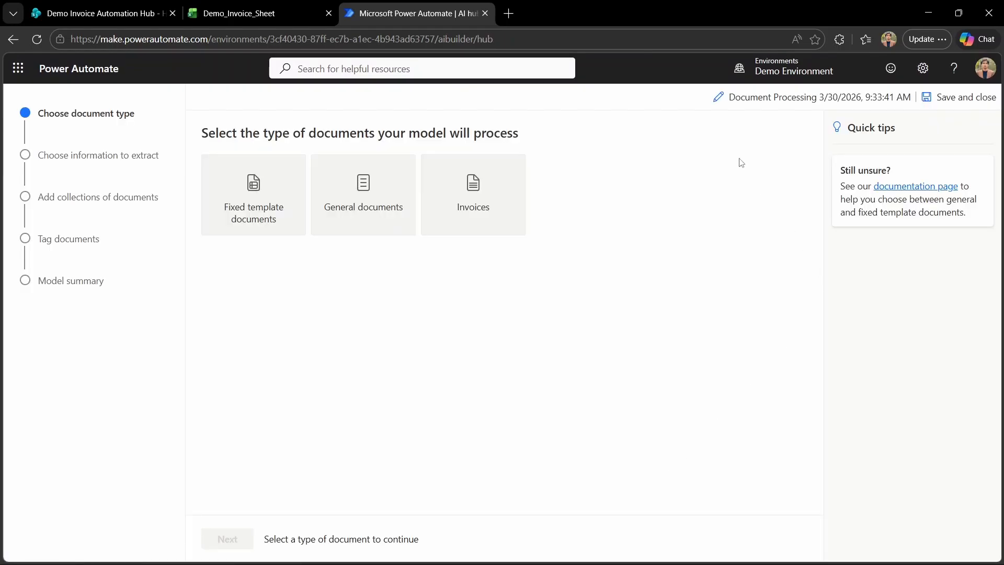
Name the model Demo_Invoice_Model and set Invoices as its document type.
{"action": "left_click", "coordinate": [717, 101]}
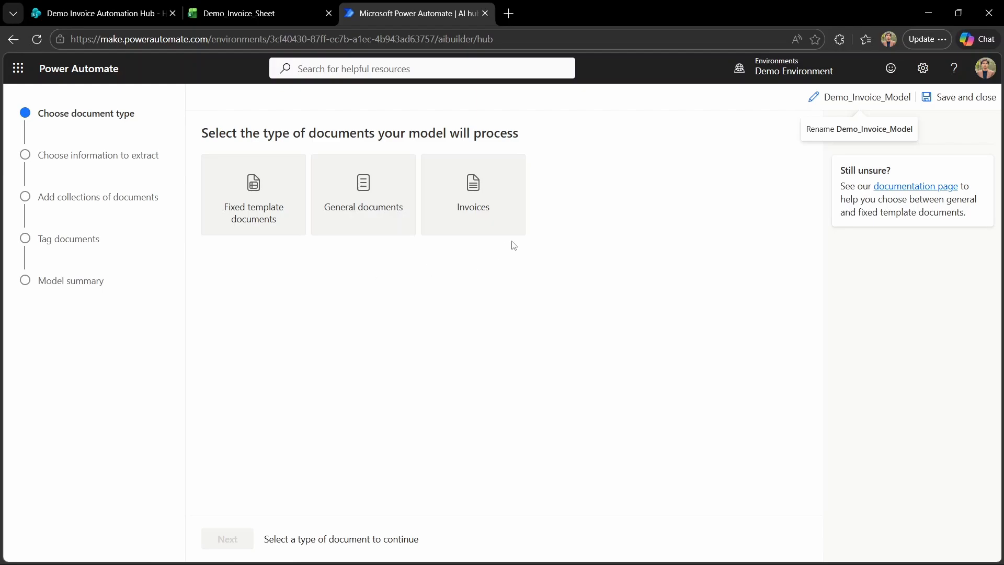
{"action": "left_click", "coordinate": [470, 206]}
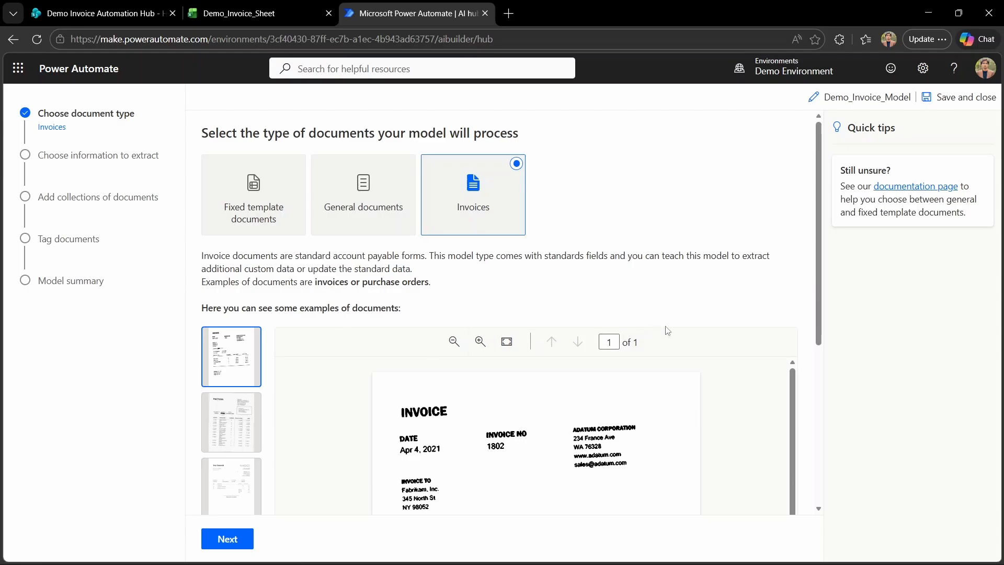
{"action": "scroll", "coordinate": [667, 330], "scroll_direction": "down", "scroll_amount": 4}
{"action": "scroll", "coordinate": [400, 436], "scroll_direction": "up", "scroll_amount": 4}
{"action": "scroll", "coordinate": [691, 366], "scroll_direction": "down", "scroll_amount": 1}
{"action": "scroll", "coordinate": [696, 370], "scroll_direction": "up", "scroll_amount": 1}
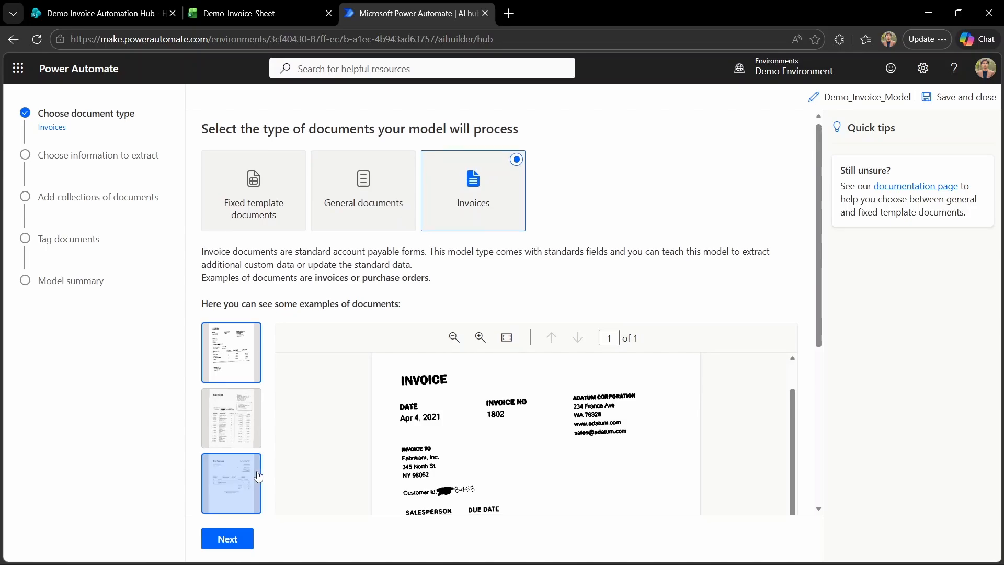
{"action": "left_click", "coordinate": [237, 545]}
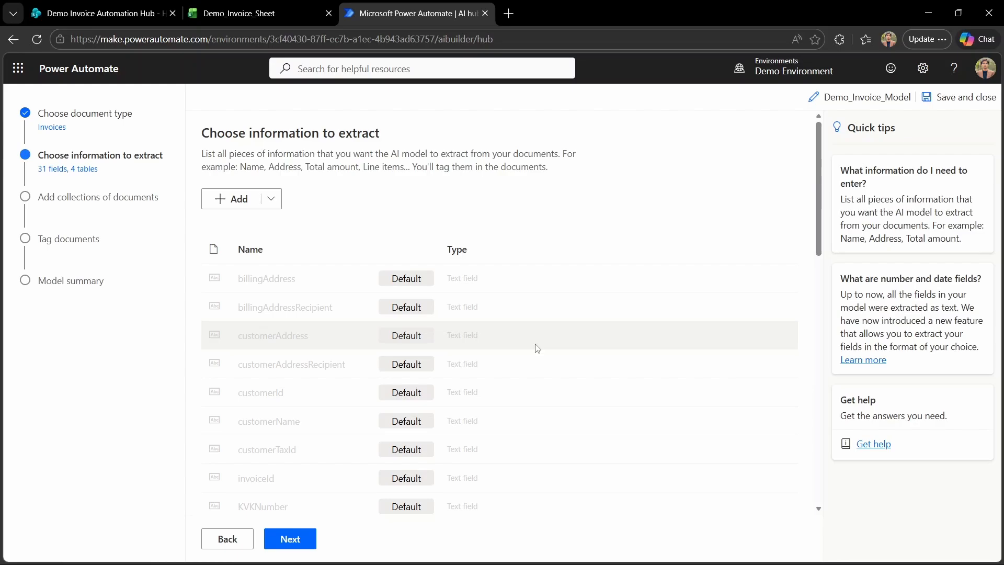
Review the default invoice fields and tables to extract, and continue without adding custom ones.
{"action": "scroll", "coordinate": [537, 348], "scroll_direction": "down", "scroll_amount": 10}
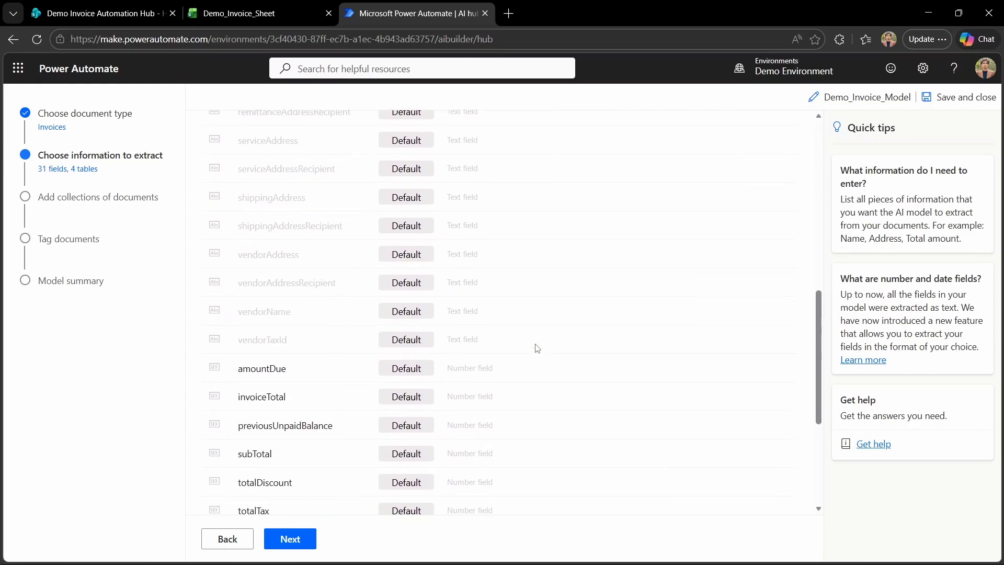
{"action": "scroll", "coordinate": [537, 347], "scroll_direction": "down", "scroll_amount": 5}
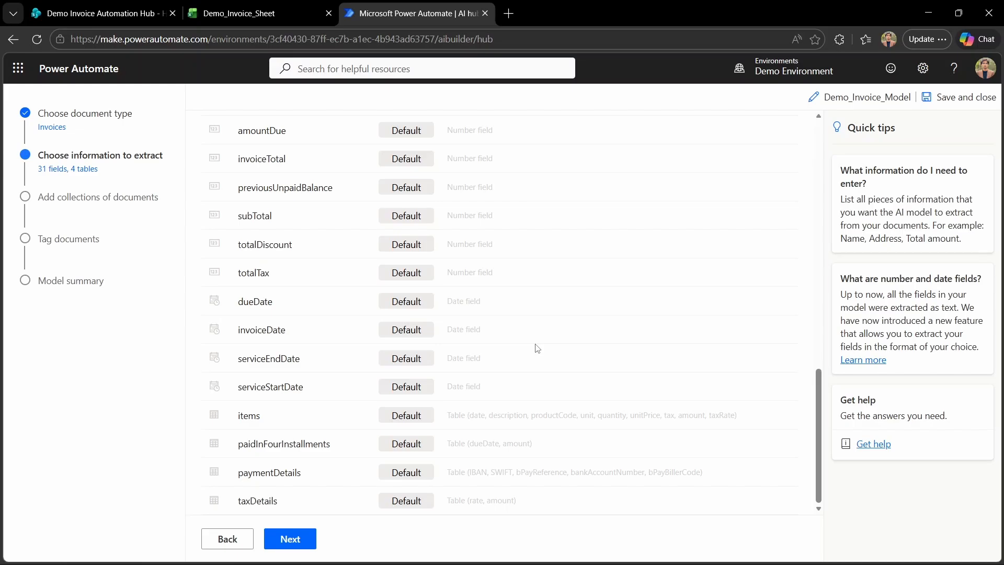
{"action": "scroll", "coordinate": [537, 347], "scroll_direction": "up", "scroll_amount": 5}
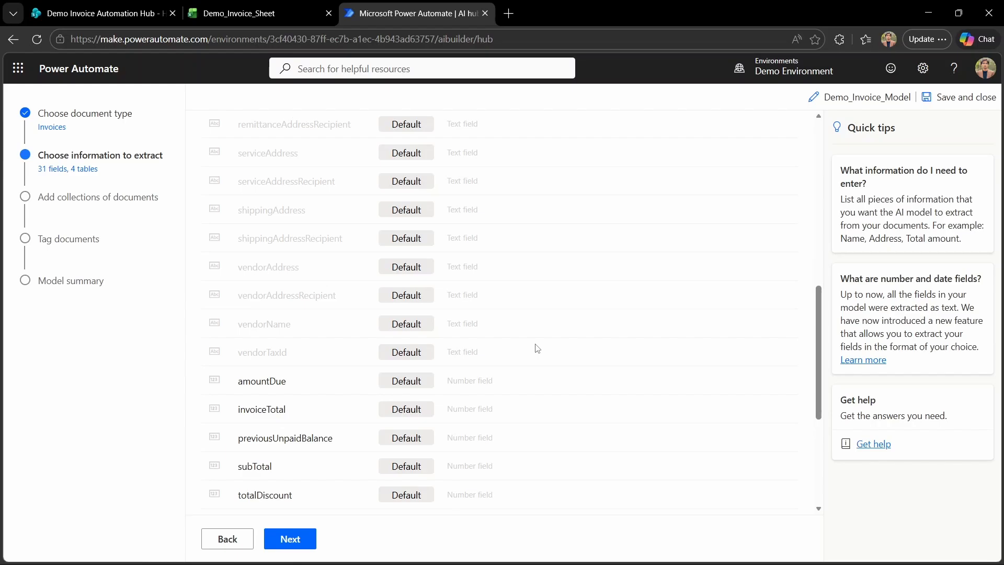
{"action": "scroll", "coordinate": [537, 348], "scroll_direction": "up", "scroll_amount": 10}
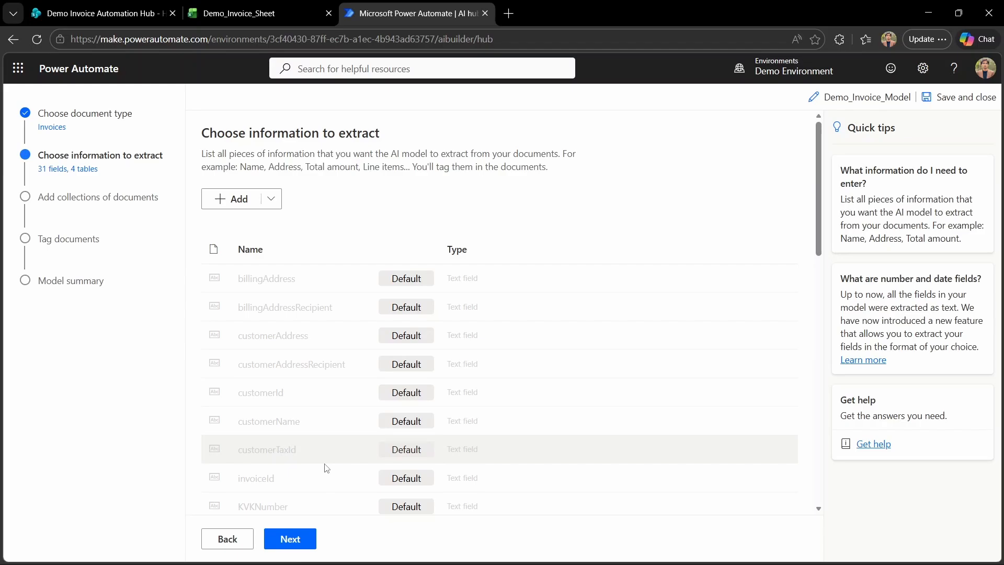
{"action": "left_click", "coordinate": [291, 538]}
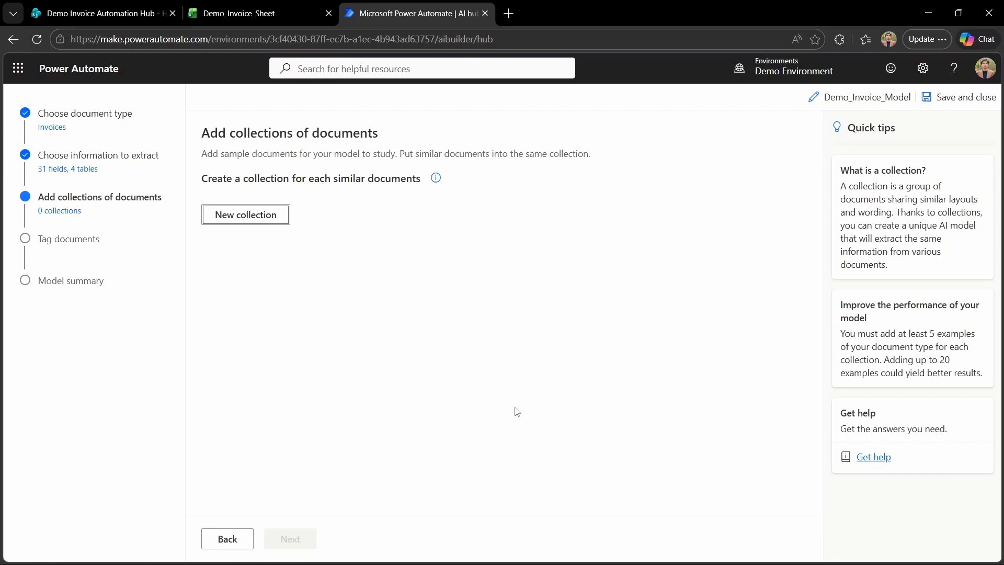
Create a new document collection and name it Demo Collection.
{"action": "left_click", "coordinate": [244, 219]}
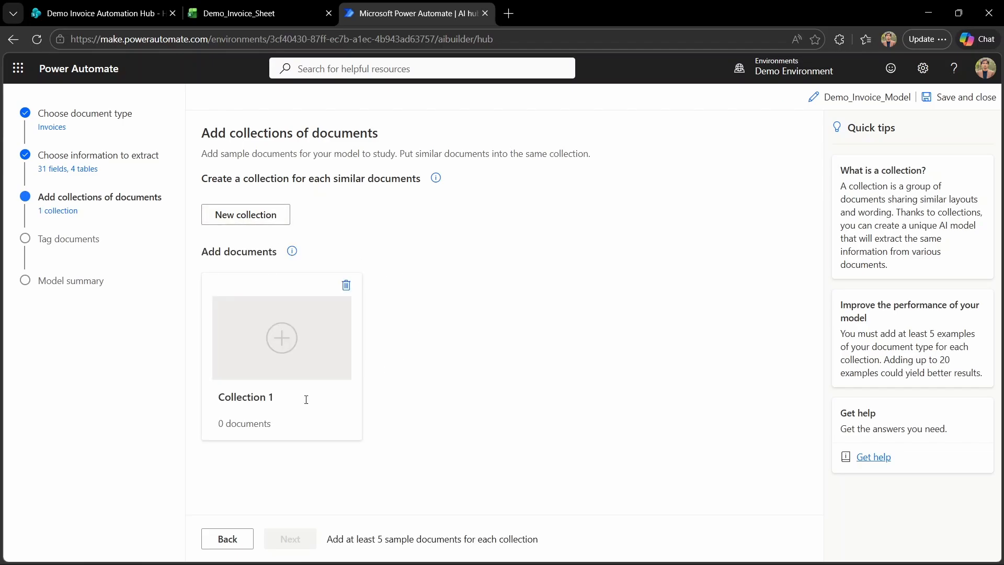
{"action": "left_click", "coordinate": [306, 399]}
{"action": "key", "text": "BackSpace"}
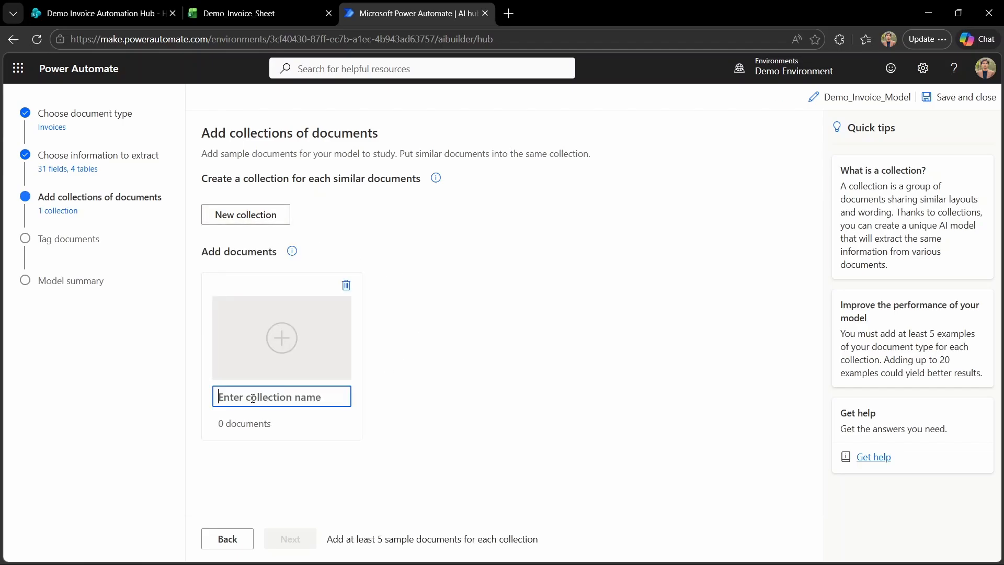
{"action": "type", "text": "D"}
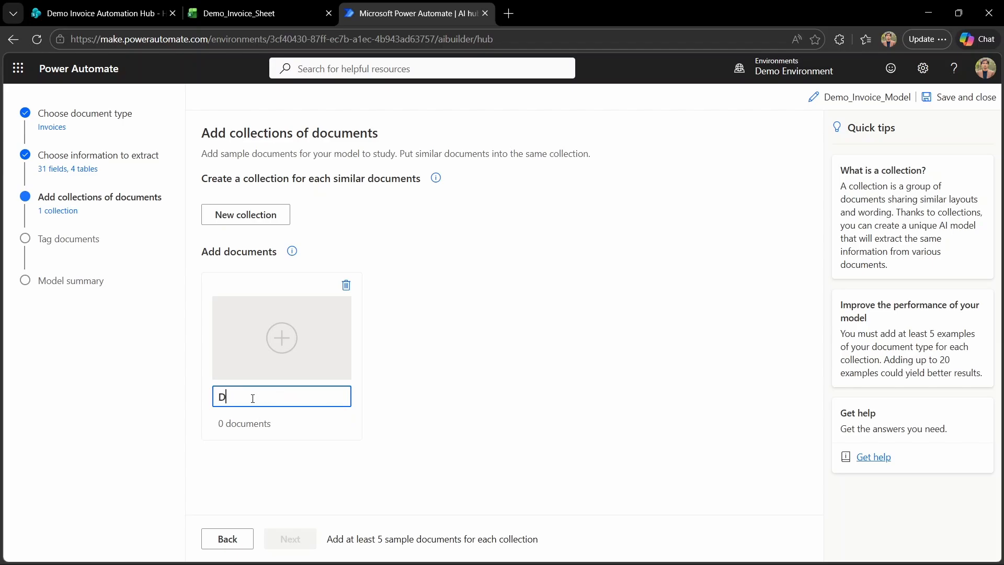
{"action": "type", "text": "emo Collection"}
{"action": "left_click", "coordinate": [473, 383]}
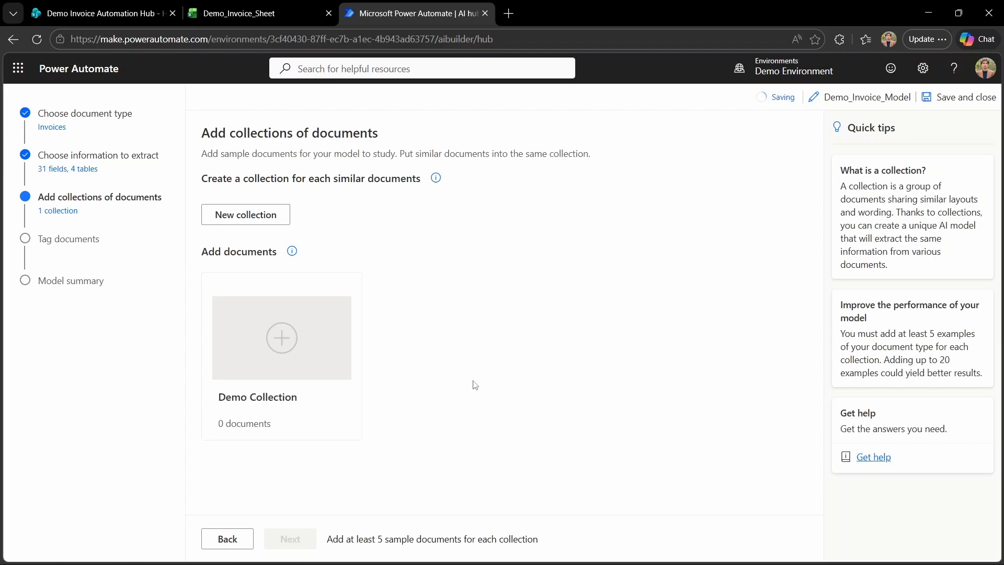
Upload 52 invoice PDFs from the device into Demo Collection and proceed to document tagging.
{"action": "left_click", "coordinate": [287, 343]}
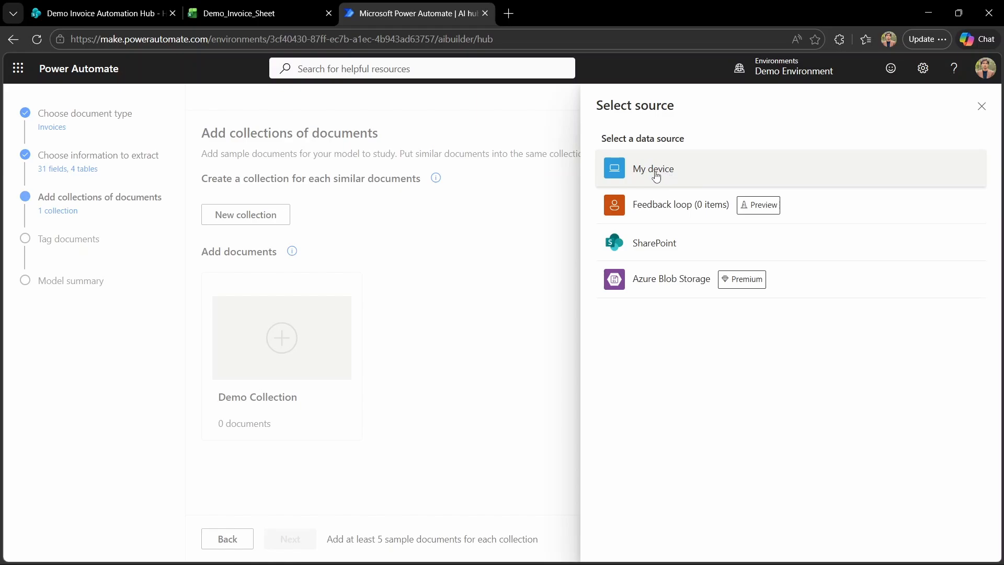
{"action": "left_click", "coordinate": [668, 177]}
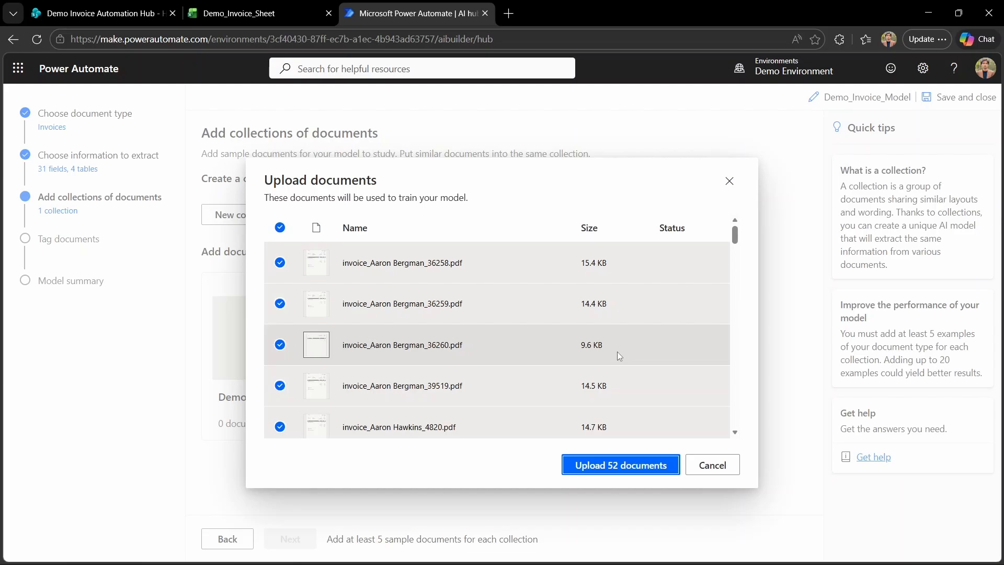
{"action": "left_click", "coordinate": [636, 470]}
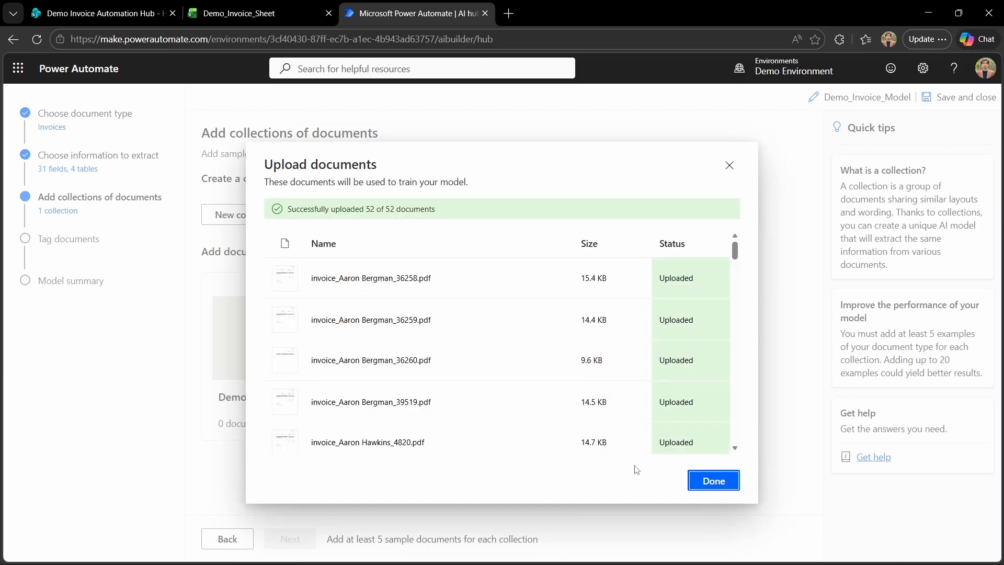
{"action": "left_click", "coordinate": [709, 484]}
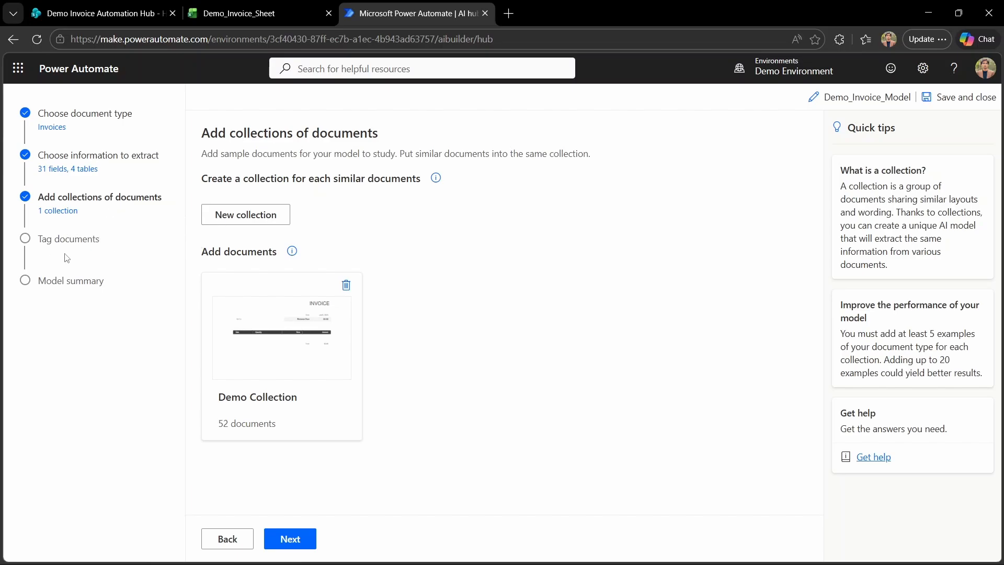
{"action": "left_click", "coordinate": [291, 539]}
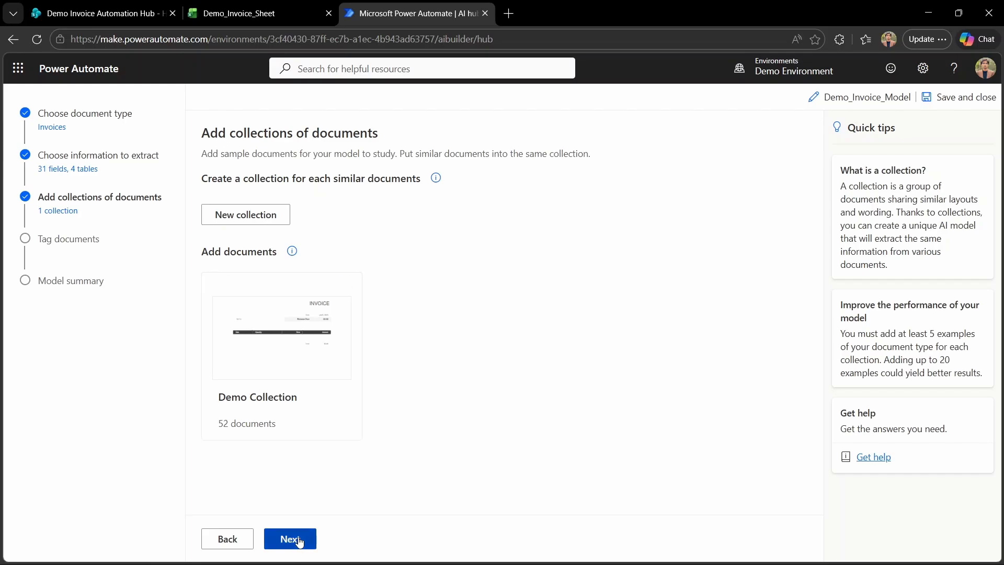
Check the tagged values on the second invoice, including billing recipient, vendor name, invoice date, amount due, subtotal and invoice total.
{"action": "left_click", "coordinate": [341, 251]}
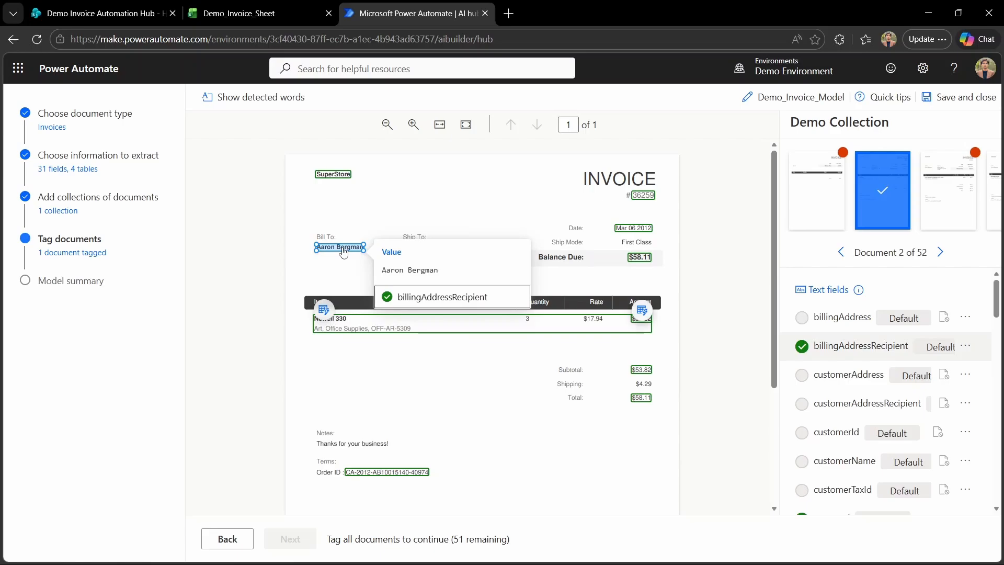
{"action": "left_click", "coordinate": [344, 175]}
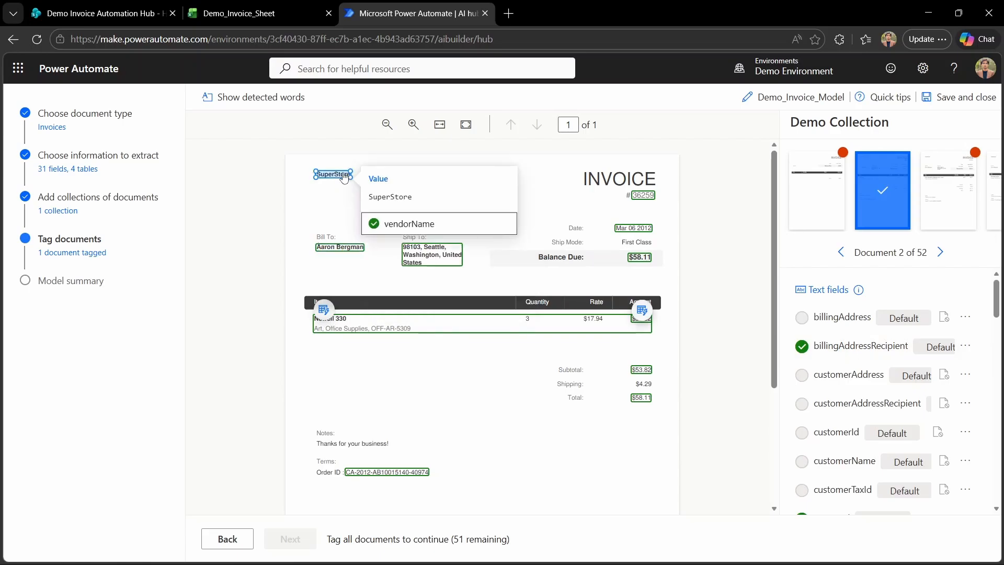
{"action": "left_click", "coordinate": [639, 222]}
{"action": "left_click", "coordinate": [641, 232]}
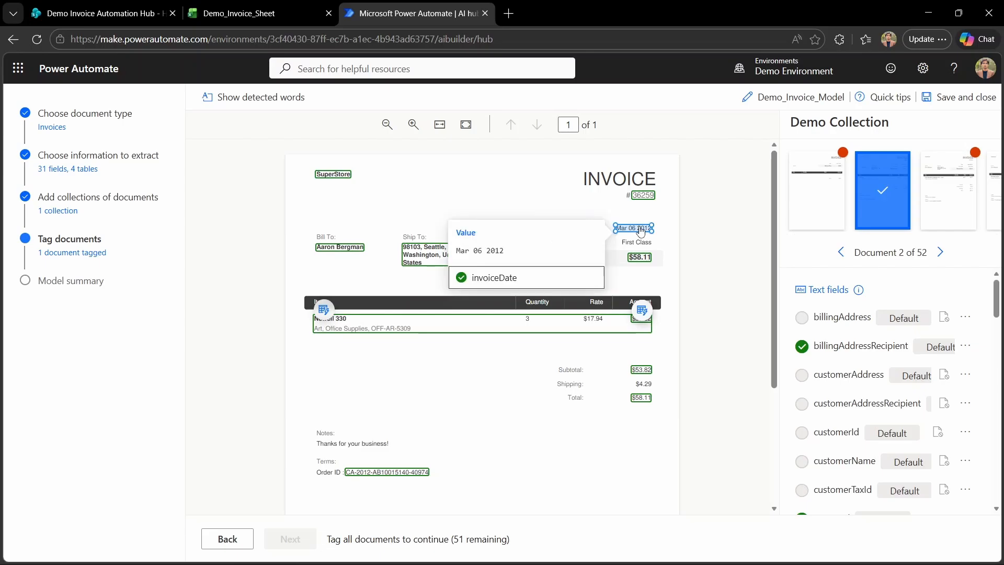
{"action": "left_click", "coordinate": [637, 263]}
{"action": "left_click", "coordinate": [638, 263]}
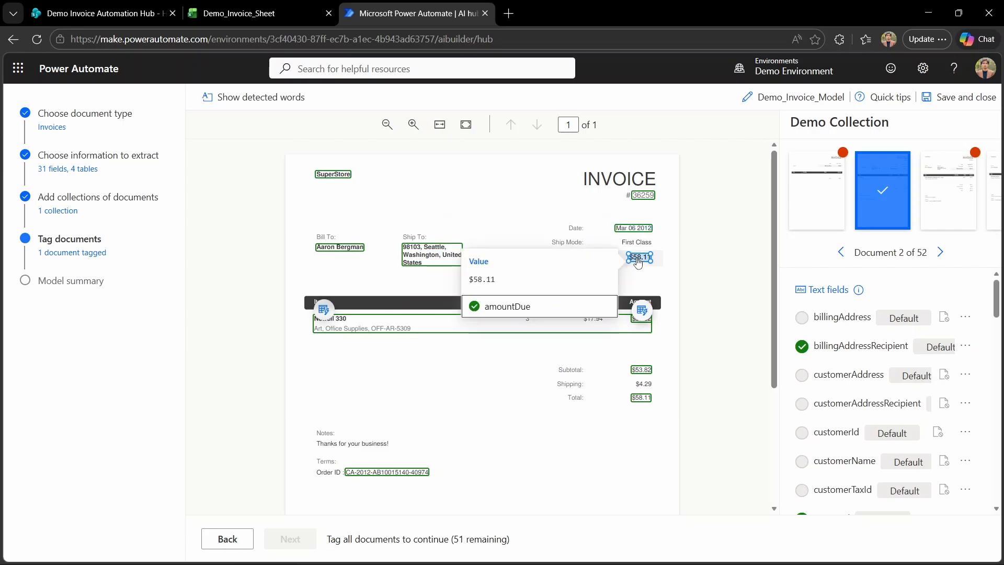
{"action": "left_click", "coordinate": [646, 372]}
{"action": "left_click", "coordinate": [646, 372]}
{"action": "left_click", "coordinate": [642, 400]}
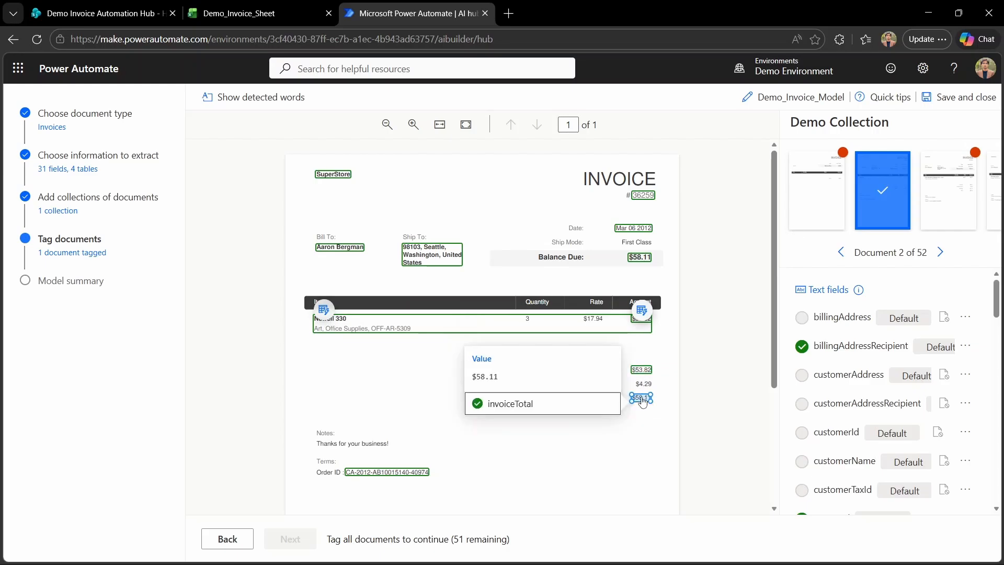
{"action": "left_click", "coordinate": [533, 430]}
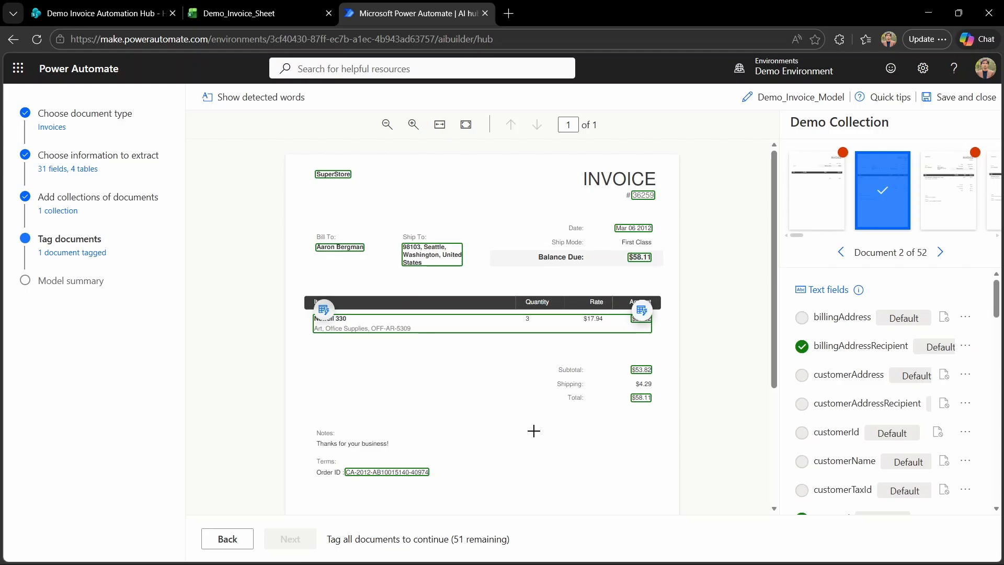
Remove the vendorName tag from the second invoice and mark that field as not available in the document.
{"action": "left_click", "coordinate": [341, 178]}
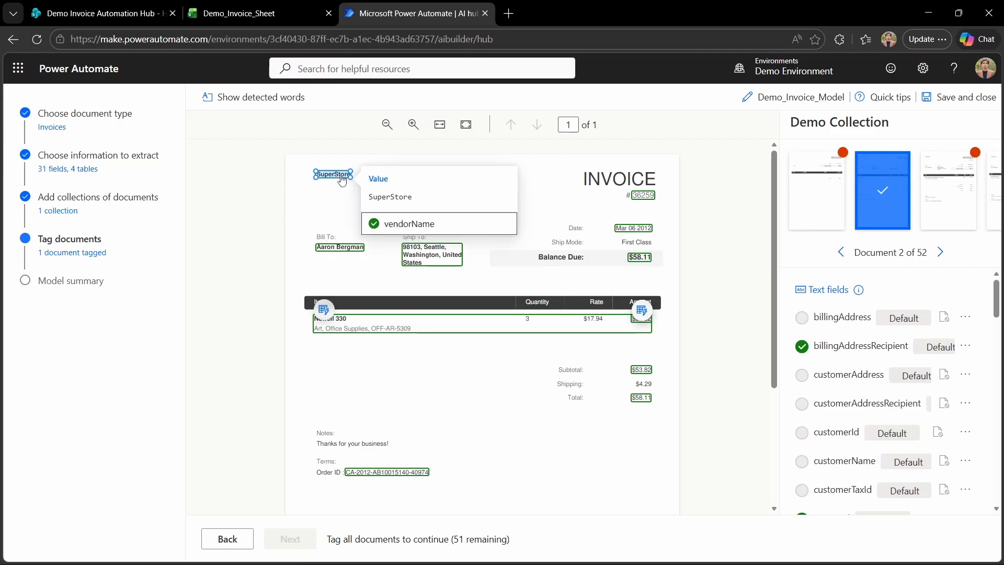
{"action": "left_click", "coordinate": [374, 224]}
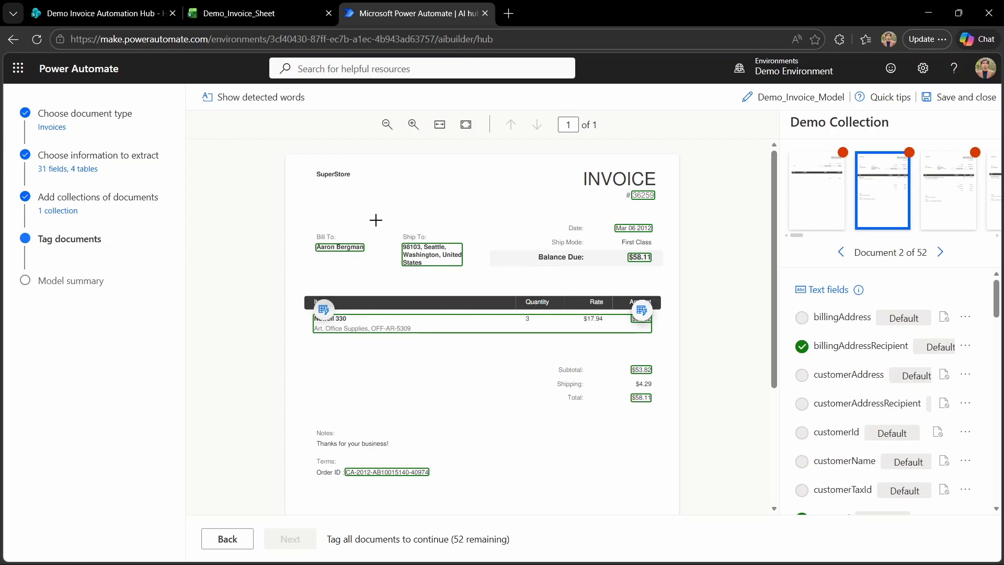
{"action": "scroll", "coordinate": [886, 433], "scroll_direction": "down", "scroll_amount": 2}
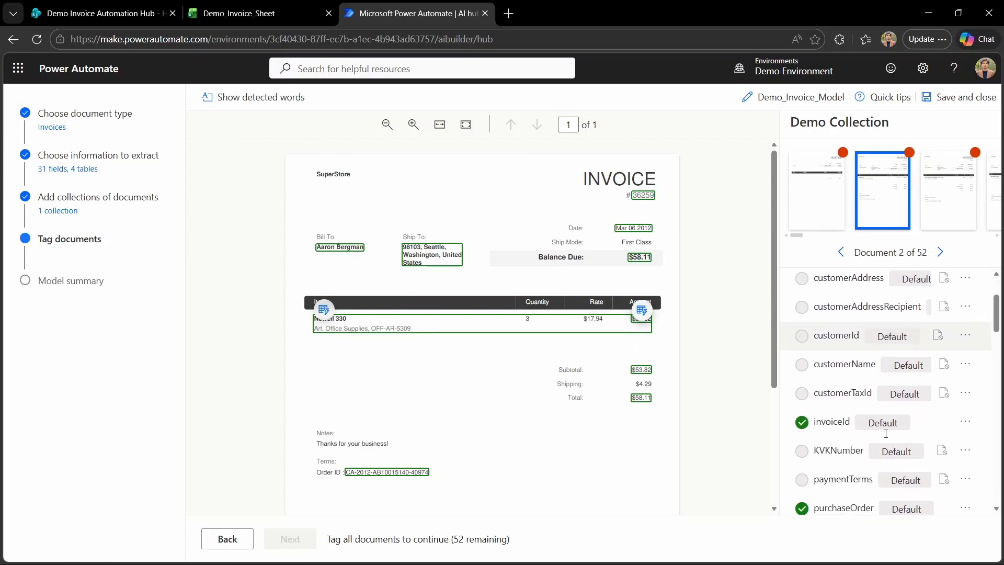
{"action": "scroll", "coordinate": [886, 434], "scroll_direction": "down", "scroll_amount": 6}
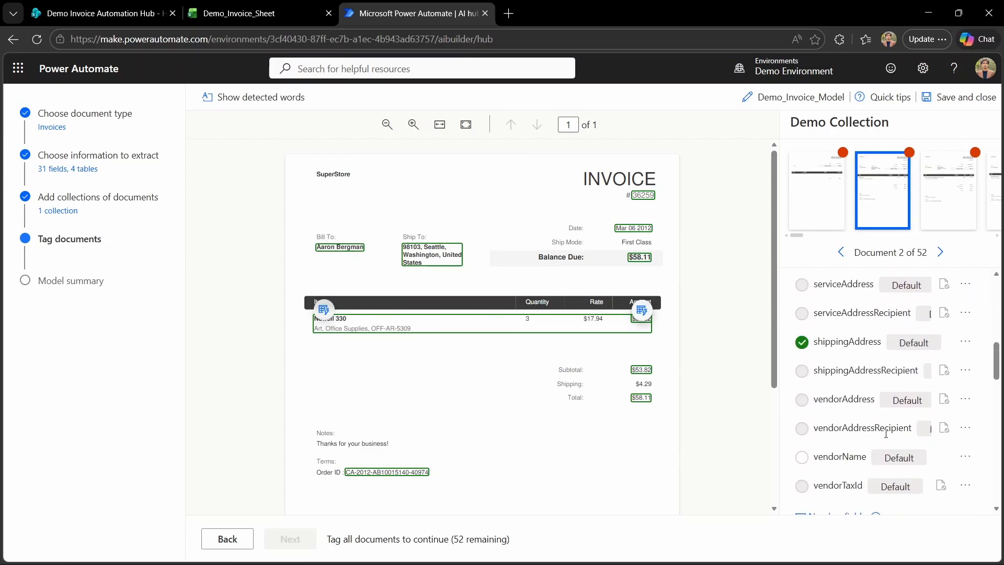
{"action": "scroll", "coordinate": [886, 433], "scroll_direction": "down", "scroll_amount": 1}
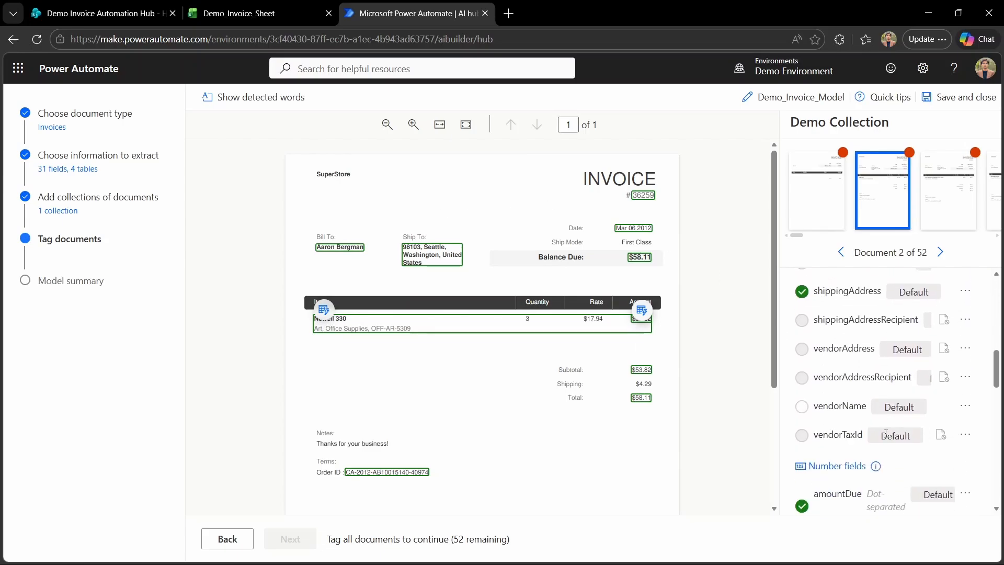
{"action": "left_click", "coordinate": [966, 406]}
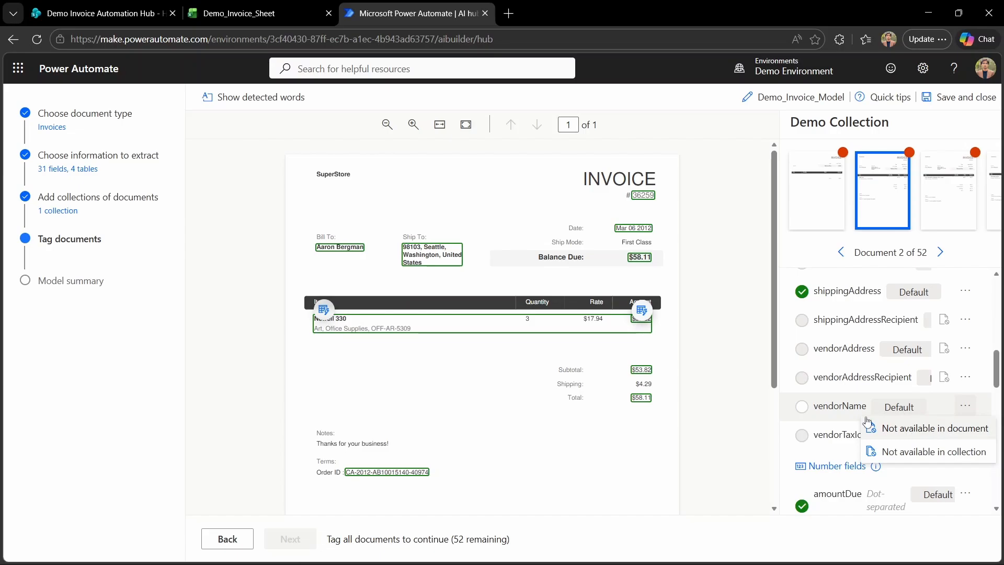
{"action": "left_click", "coordinate": [950, 435]}
Look through the documents in Demo Collection to check that each one is tagged.
{"action": "left_click", "coordinate": [817, 212]}
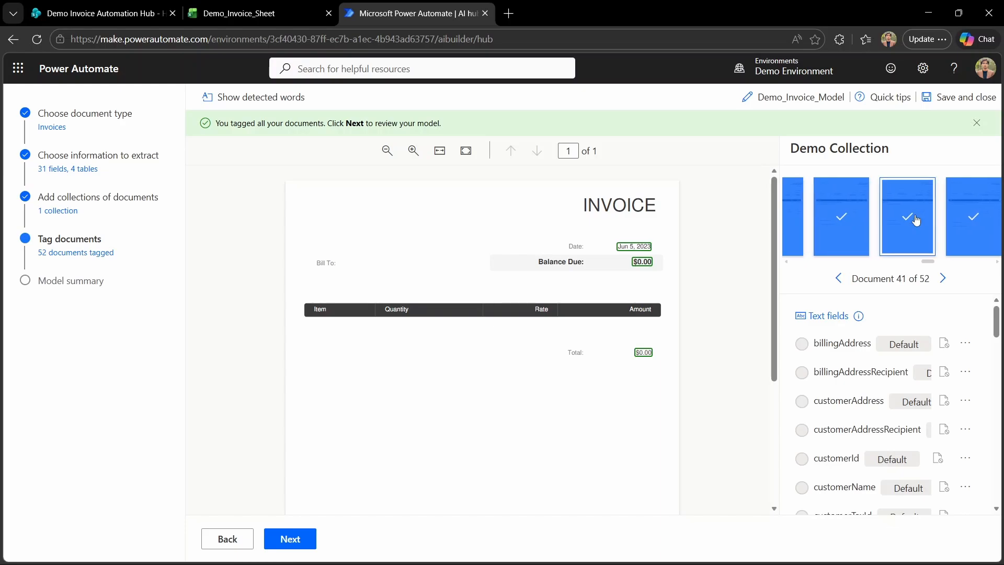
{"action": "scroll", "coordinate": [915, 215], "scroll_direction": "right", "scroll_amount": 10}
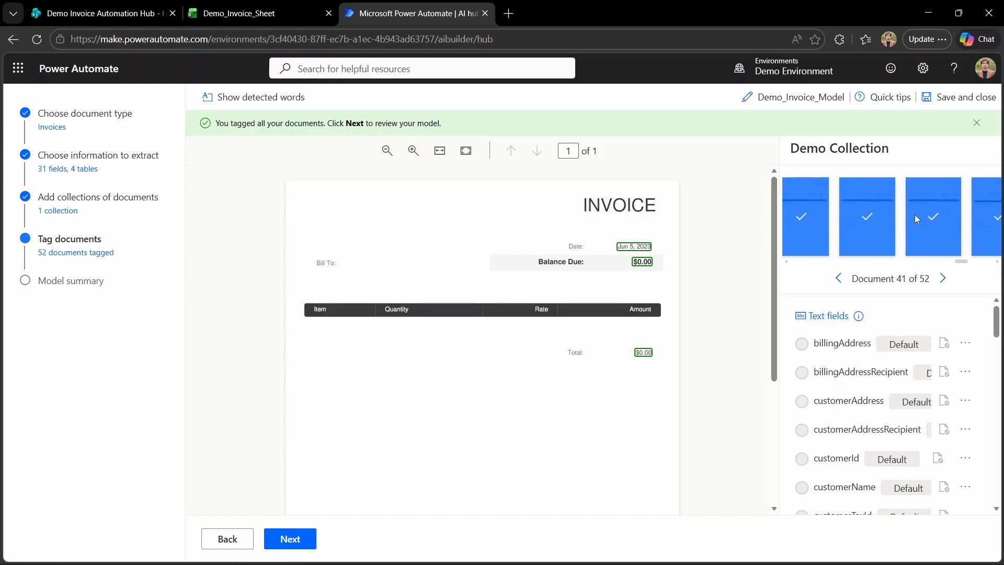
{"action": "scroll", "coordinate": [915, 215], "scroll_direction": "left", "scroll_amount": 5}
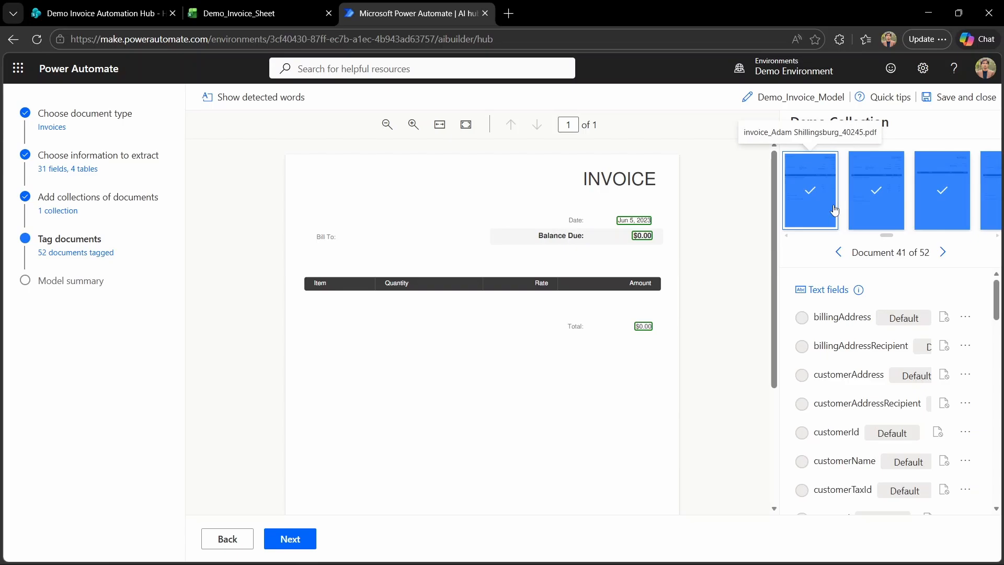
{"action": "scroll", "coordinate": [834, 211], "scroll_direction": "right", "scroll_amount": 5}
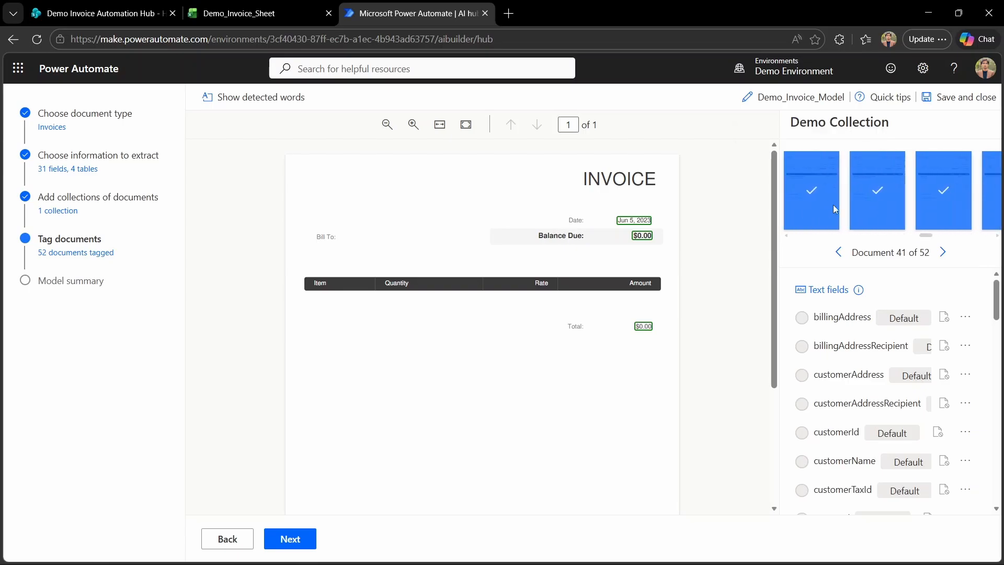
{"action": "scroll", "coordinate": [833, 206], "scroll_direction": "right", "scroll_amount": 5}
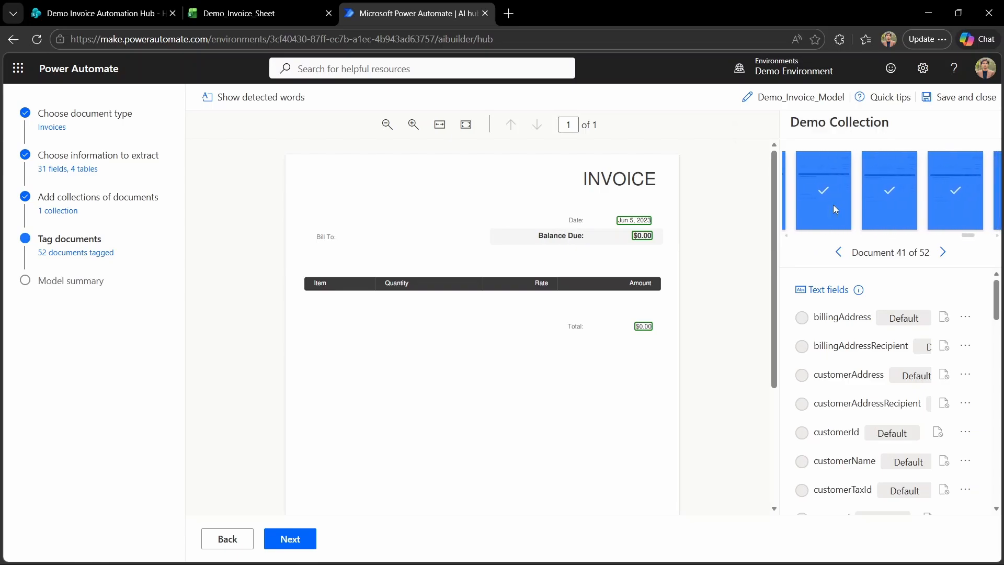
{"action": "scroll", "coordinate": [833, 205], "scroll_direction": "right", "scroll_amount": 3}
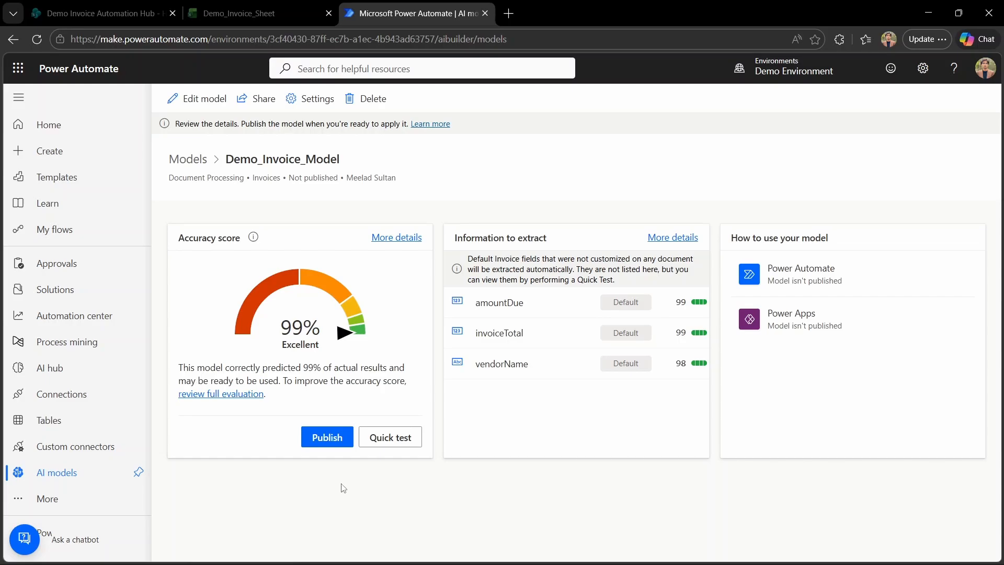
Publish Demo_Invoice_Model and review its evaluation overview and per-field accuracy scores.
{"action": "left_click", "coordinate": [332, 444]}
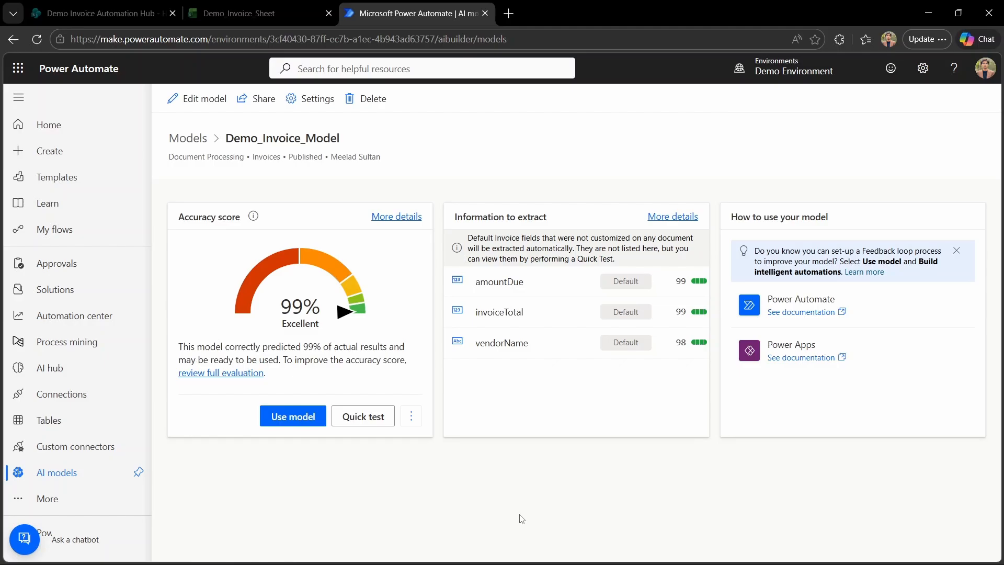
{"action": "left_click", "coordinate": [668, 223]}
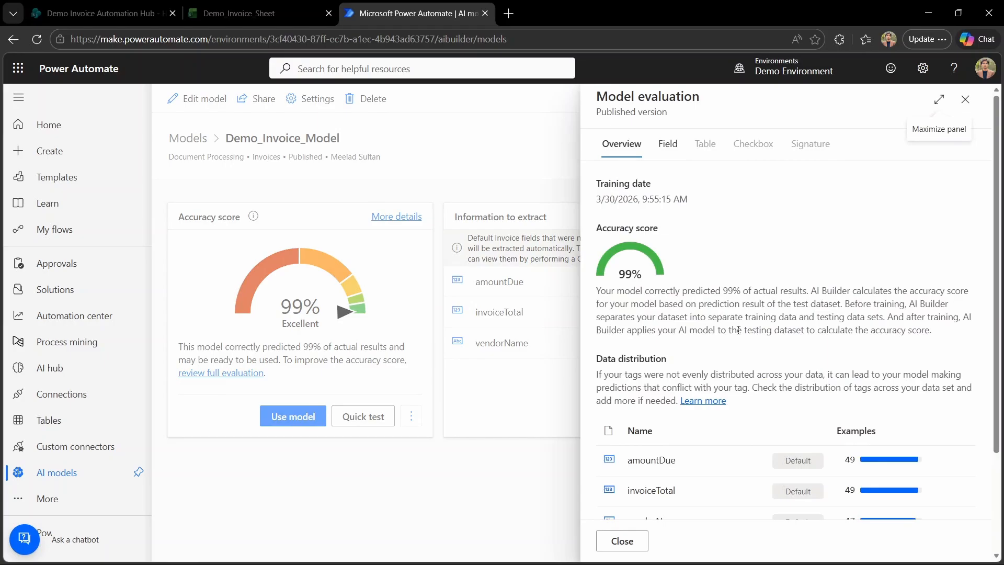
{"action": "scroll", "coordinate": [798, 358], "scroll_direction": "down", "scroll_amount": 3}
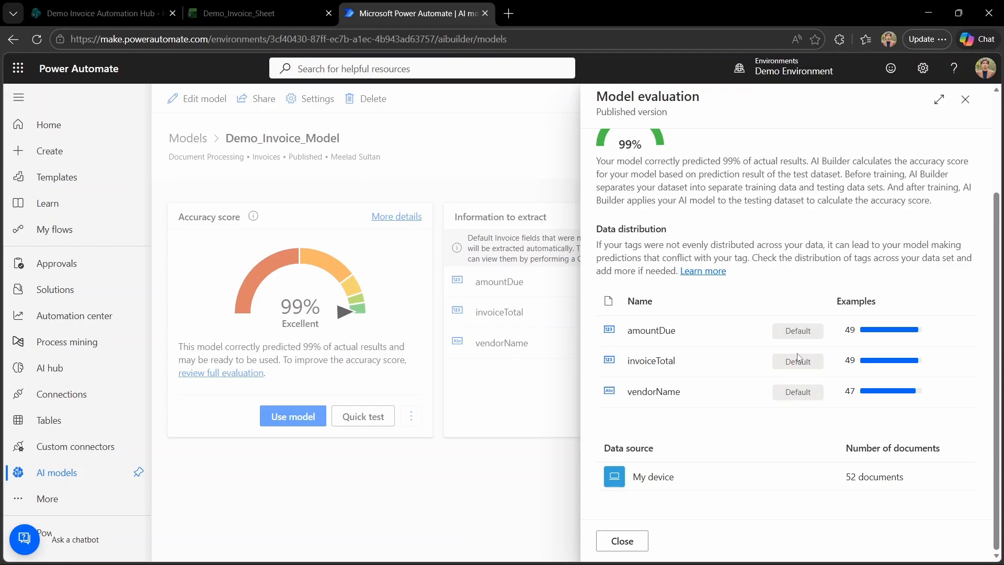
{"action": "scroll", "coordinate": [798, 358], "scroll_direction": "up", "scroll_amount": 3}
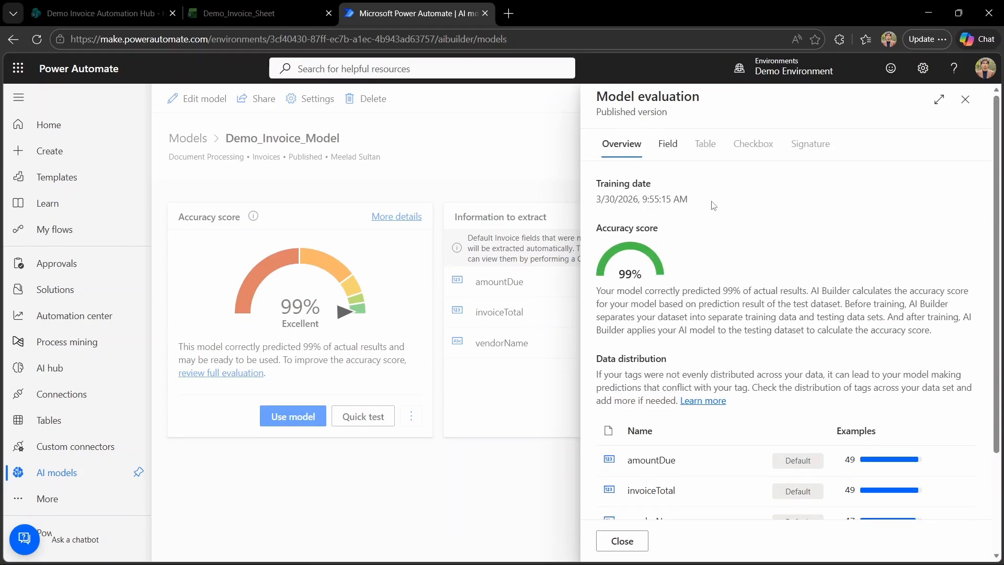
{"action": "left_click", "coordinate": [668, 144]}
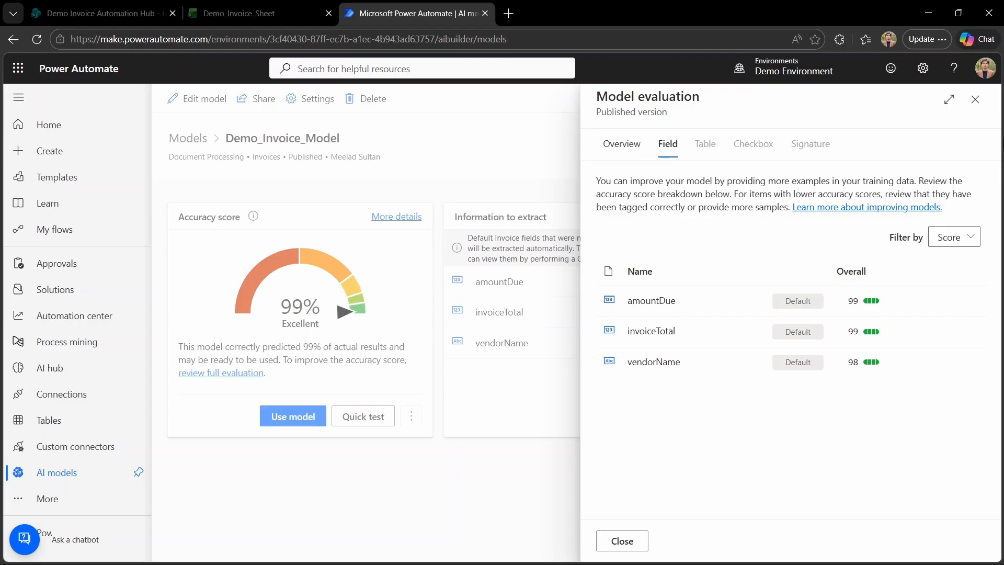
{"action": "left_click", "coordinate": [975, 98]}
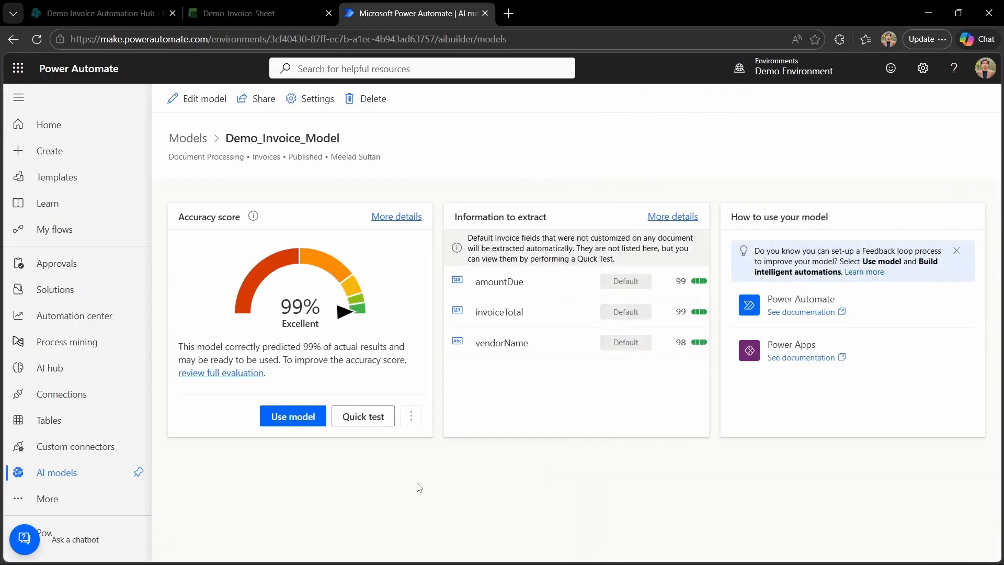
Run a quick test on the first PDF in the Model Training Invoices Samples folder and inspect the extracted fields' confidence scores.
{"action": "left_click", "coordinate": [364, 418]}
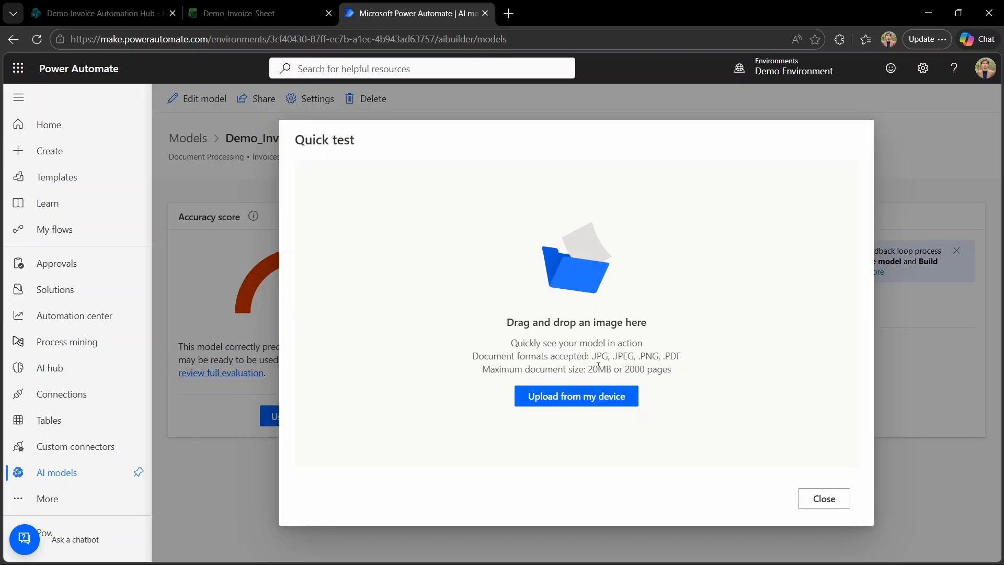
{"action": "left_click", "coordinate": [601, 397]}
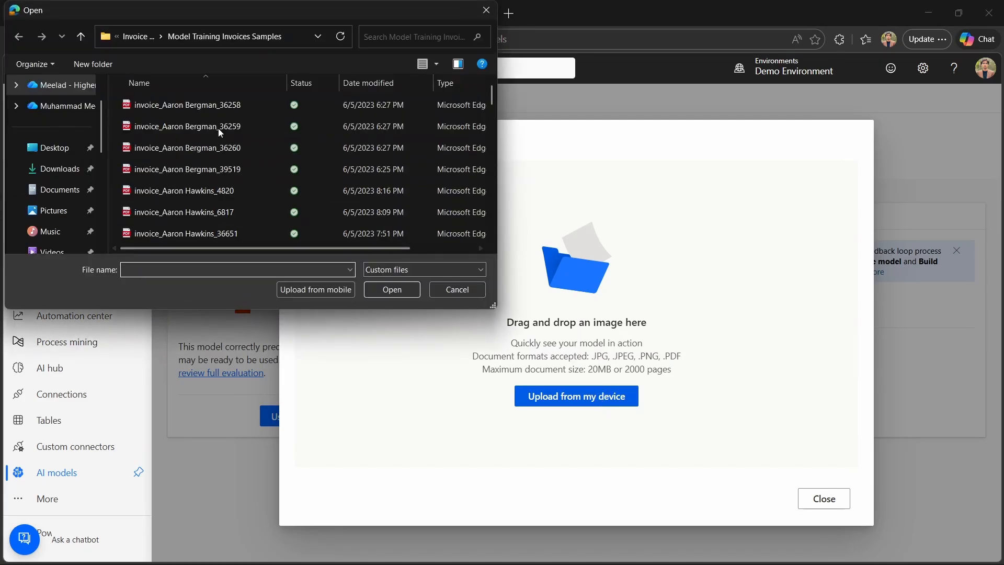
{"action": "left_click", "coordinate": [203, 111]}
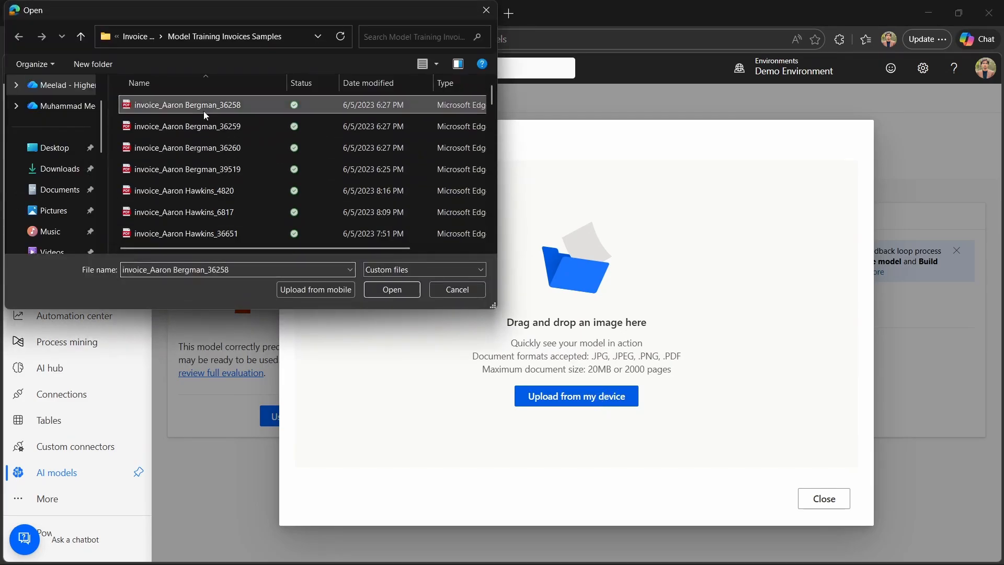
{"action": "left_click", "coordinate": [386, 284]}
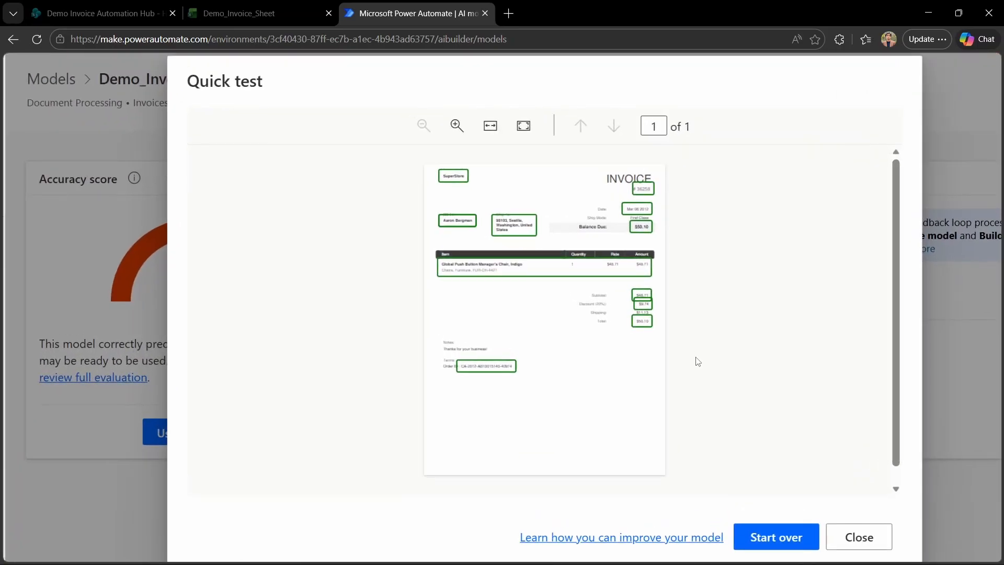
{"action": "mouse_move", "coordinate": [459, 182]}
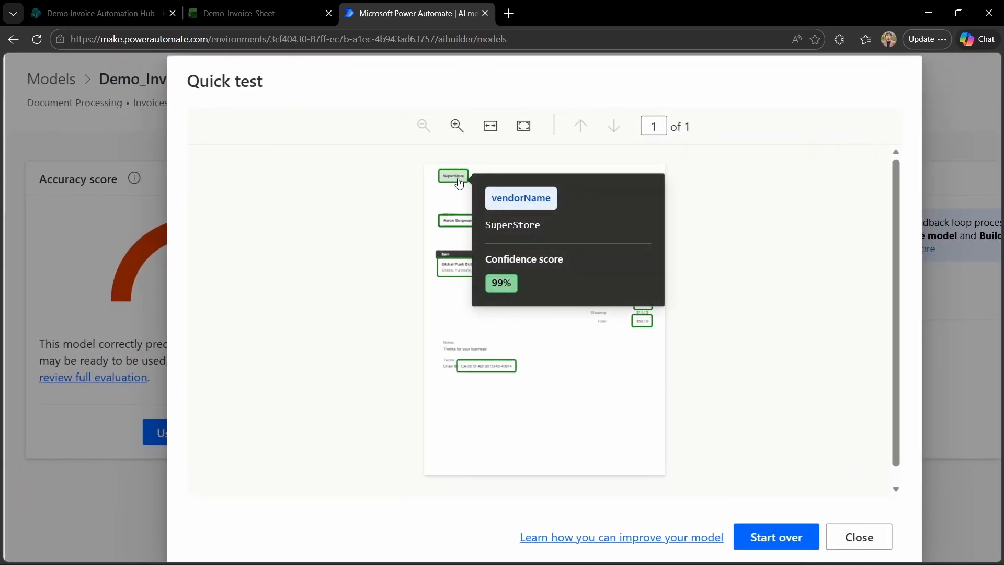
{"action": "mouse_move", "coordinate": [459, 222]}
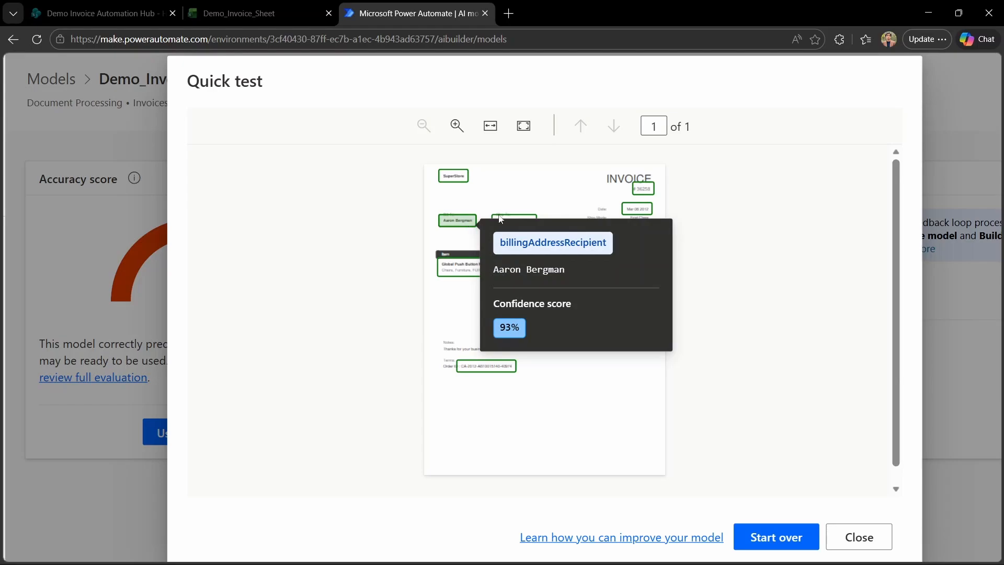
{"action": "mouse_move", "coordinate": [645, 230]}
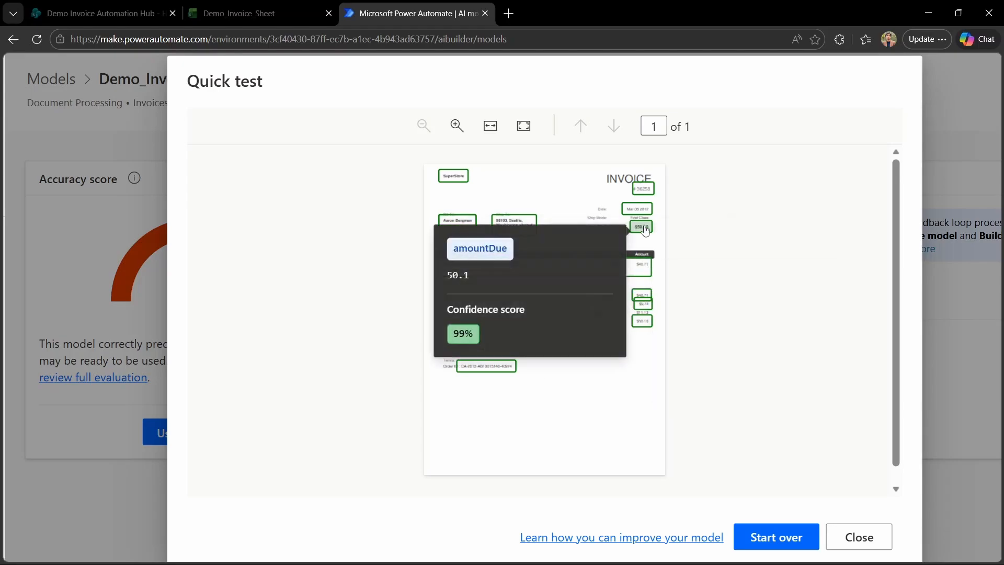
{"action": "mouse_move", "coordinate": [643, 191]}
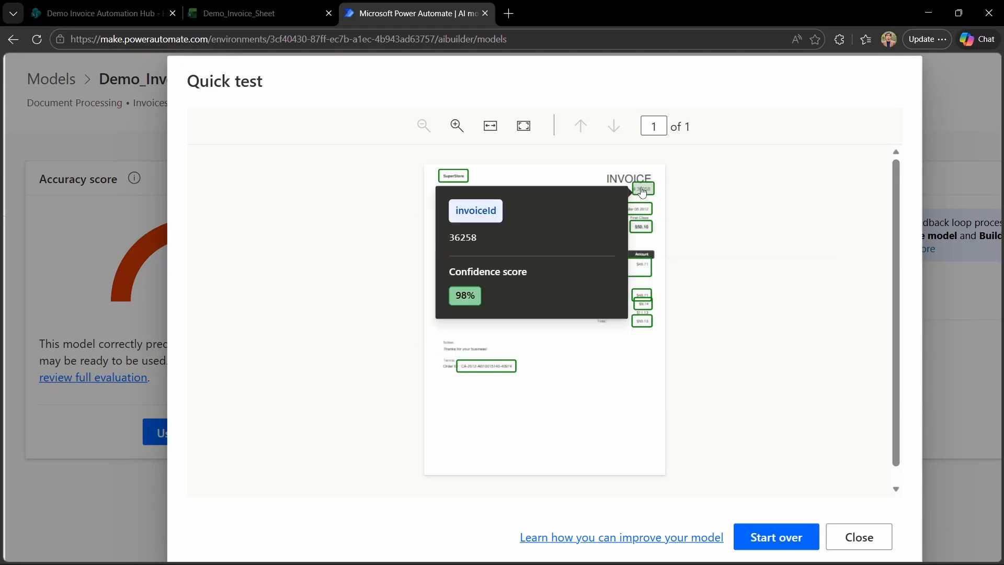
{"action": "mouse_move", "coordinate": [649, 306]}
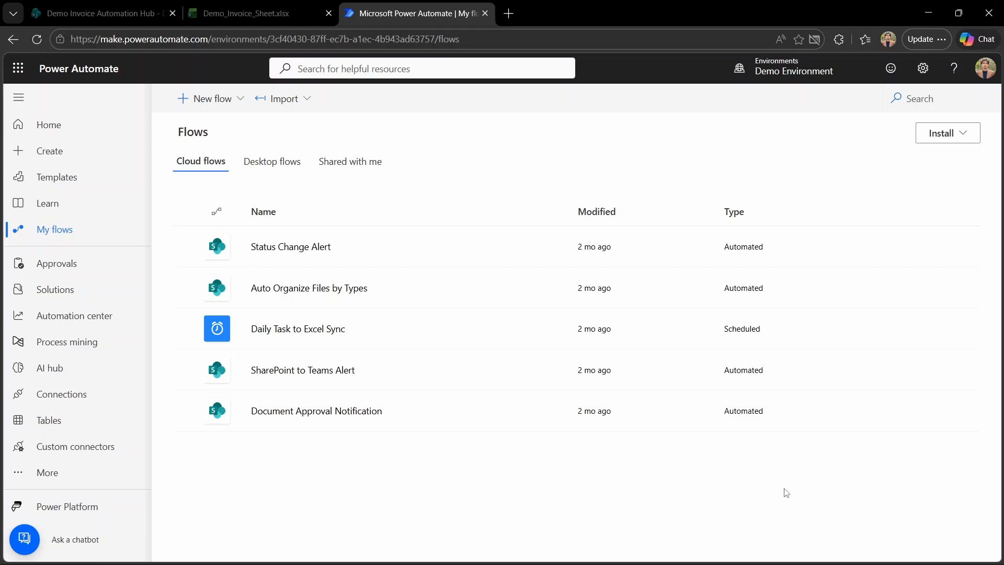
Create an automated cloud flow named Invoice Automation Flow with the SharePoint trigger When a file is created (properties only).
{"action": "left_click", "coordinate": [225, 104]}
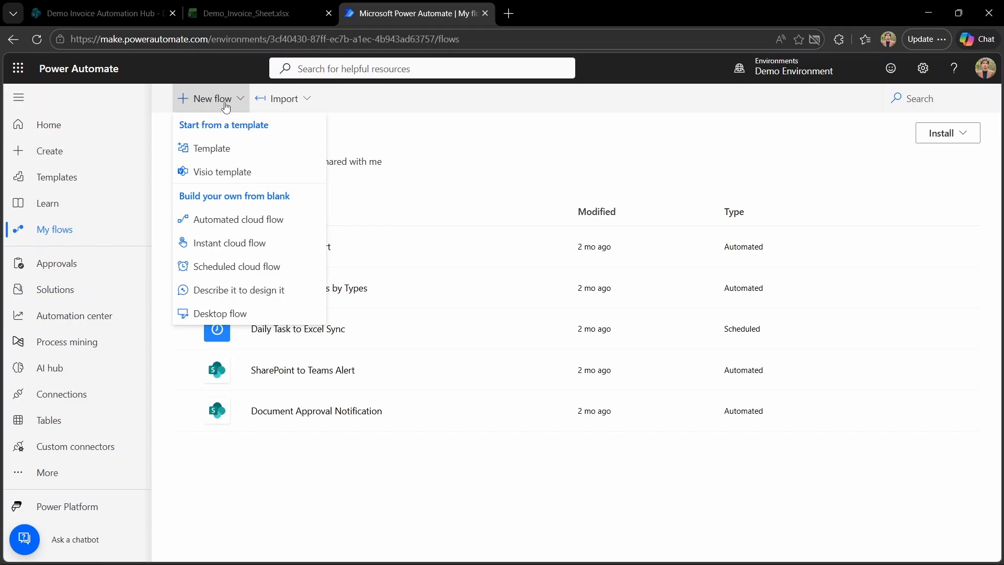
{"action": "left_click", "coordinate": [244, 219]}
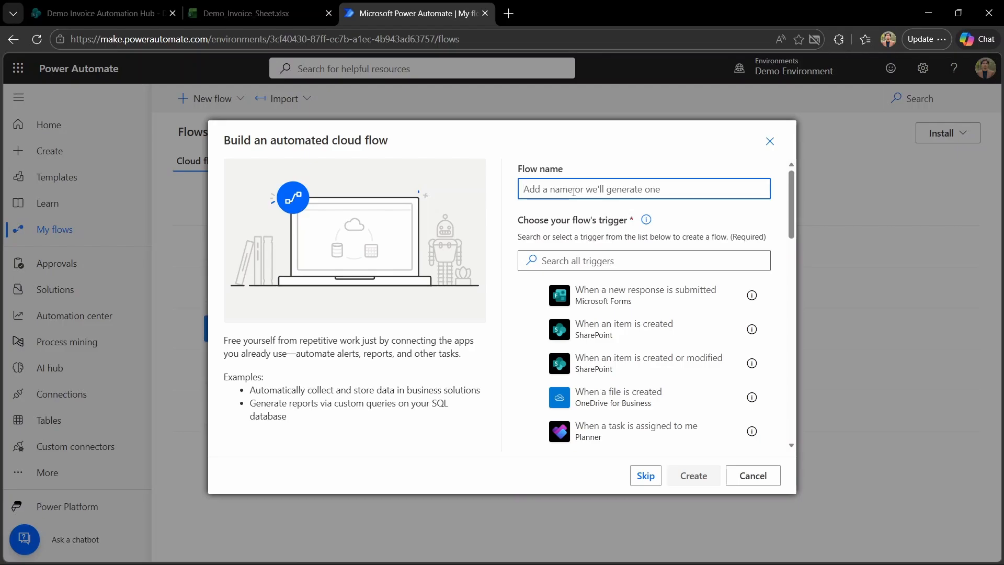
{"action": "type", "text": "Invoice Automation Flow"}
{"action": "left_click", "coordinate": [622, 260]}
{"action": "type", "text": "When a file is created"}
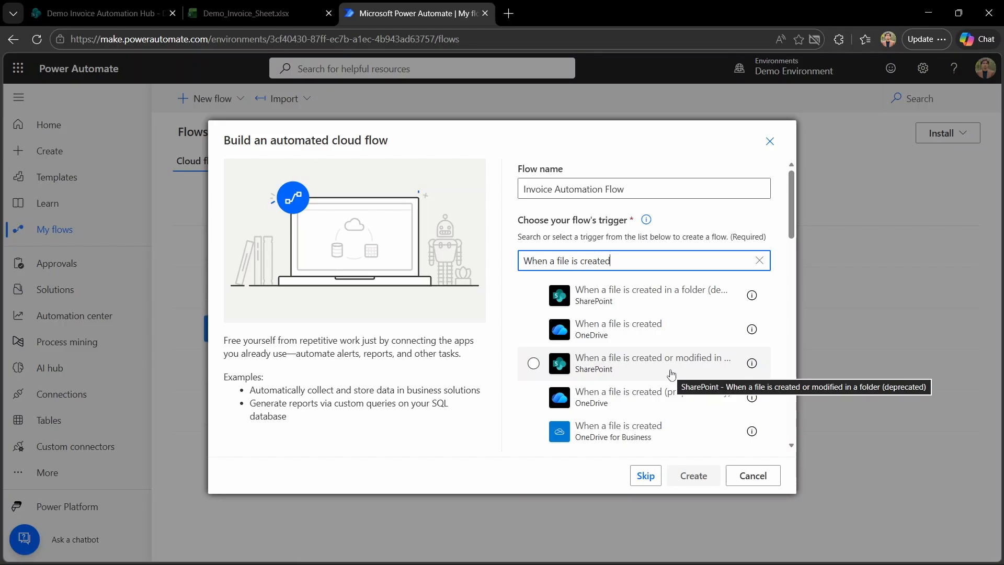
{"action": "scroll", "coordinate": [671, 374], "scroll_direction": "down", "scroll_amount": 3}
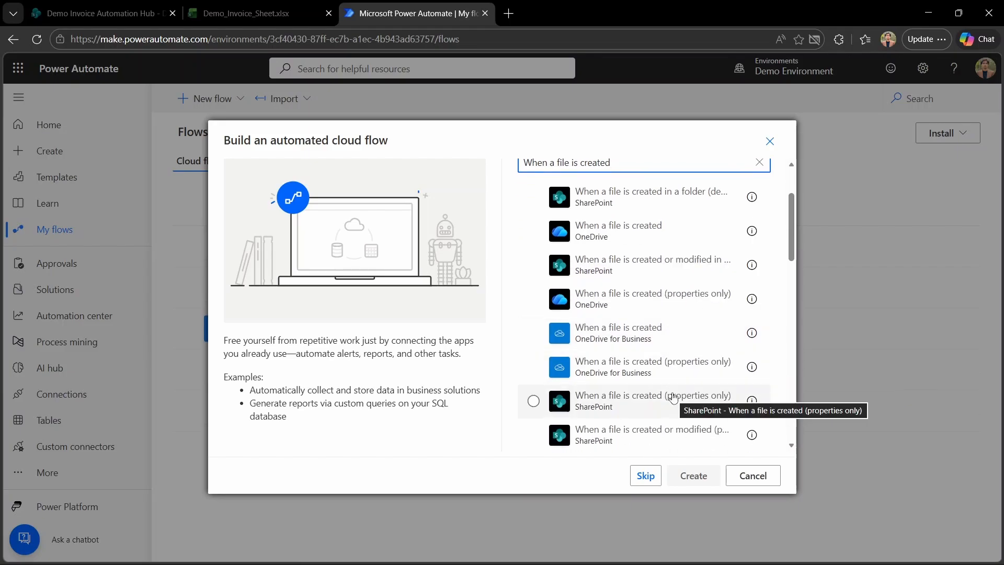
{"action": "left_click", "coordinate": [672, 399]}
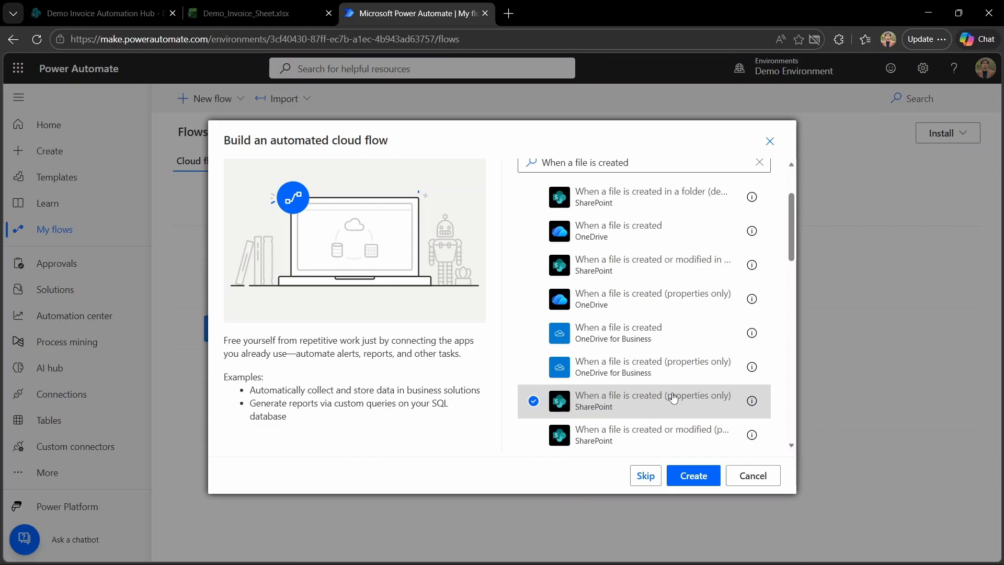
{"action": "left_click", "coordinate": [693, 476]}
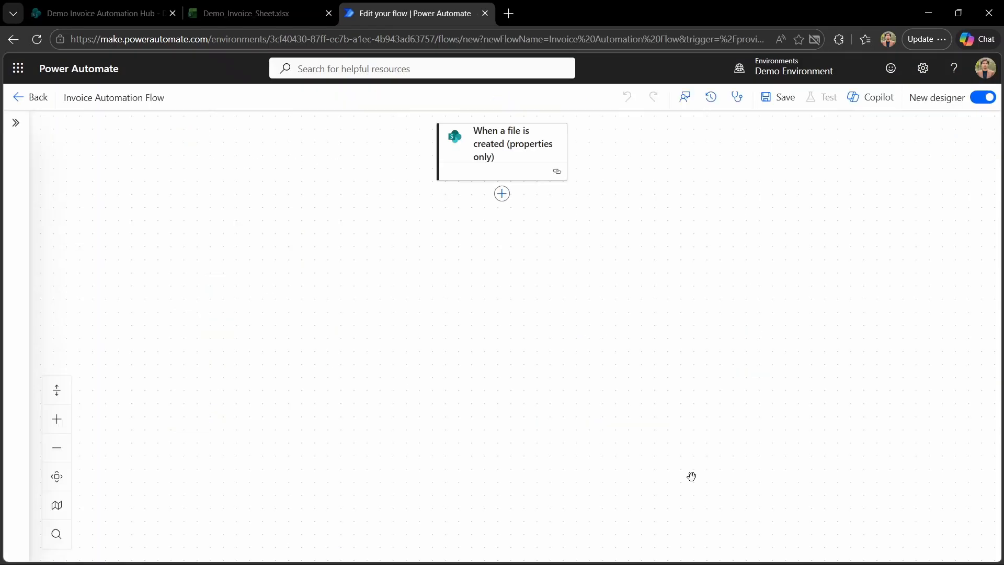
Configure the file-created trigger with the Demo Invoice Automation Hub site and the Documents library.
{"action": "left_click", "coordinate": [517, 155]}
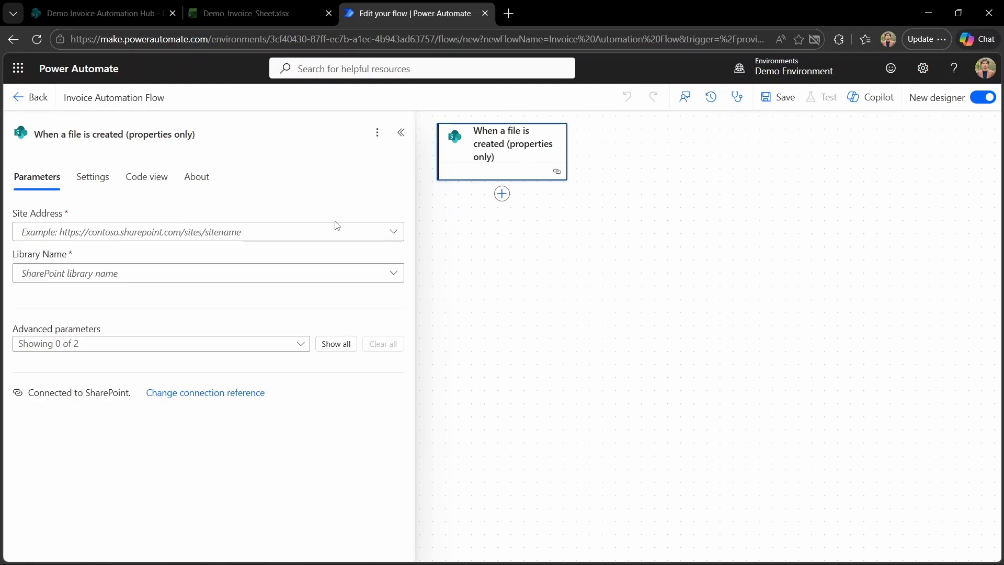
{"action": "left_click", "coordinate": [400, 236]}
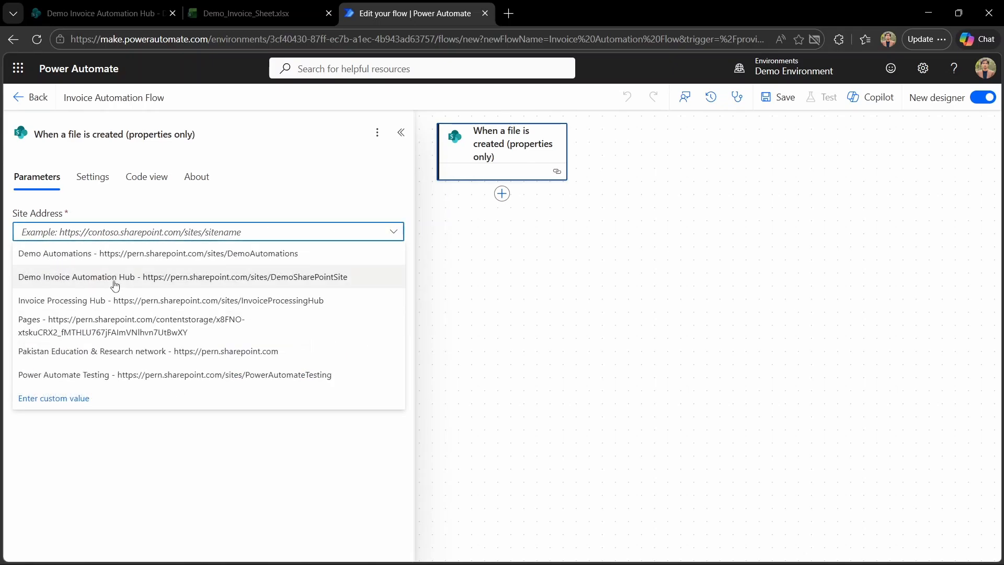
{"action": "left_click", "coordinate": [115, 19]}
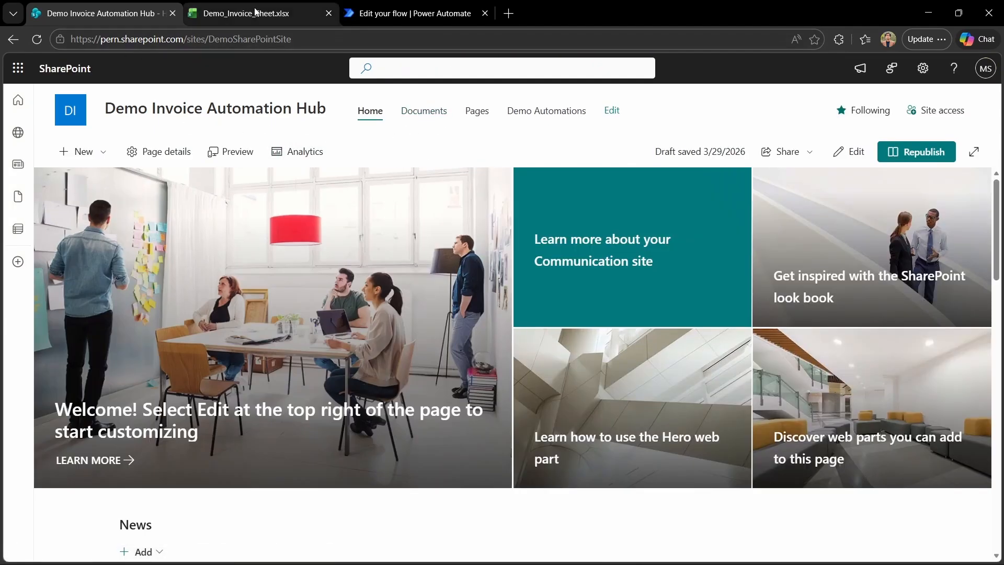
{"action": "left_click", "coordinate": [413, 13]}
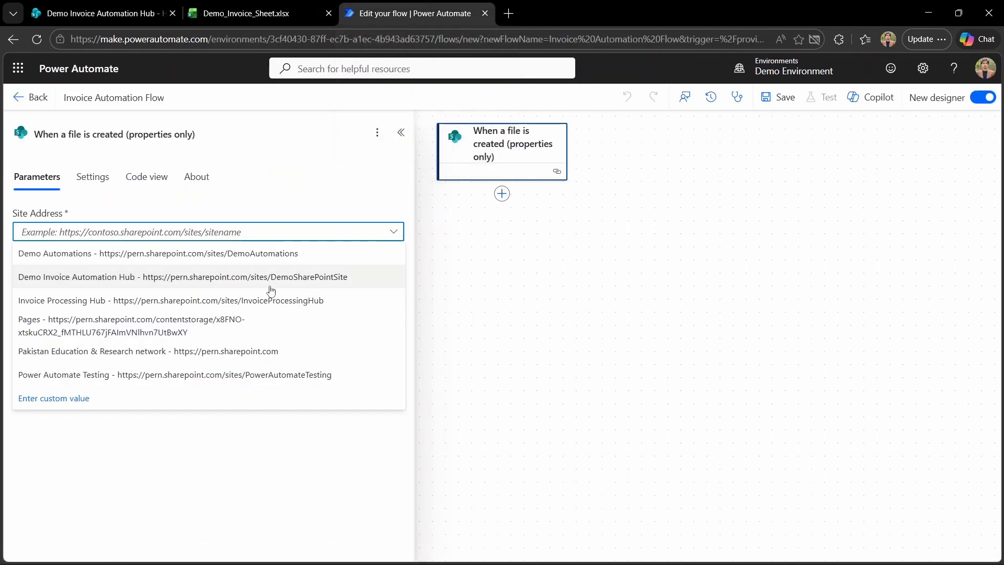
{"action": "left_click", "coordinate": [110, 277]}
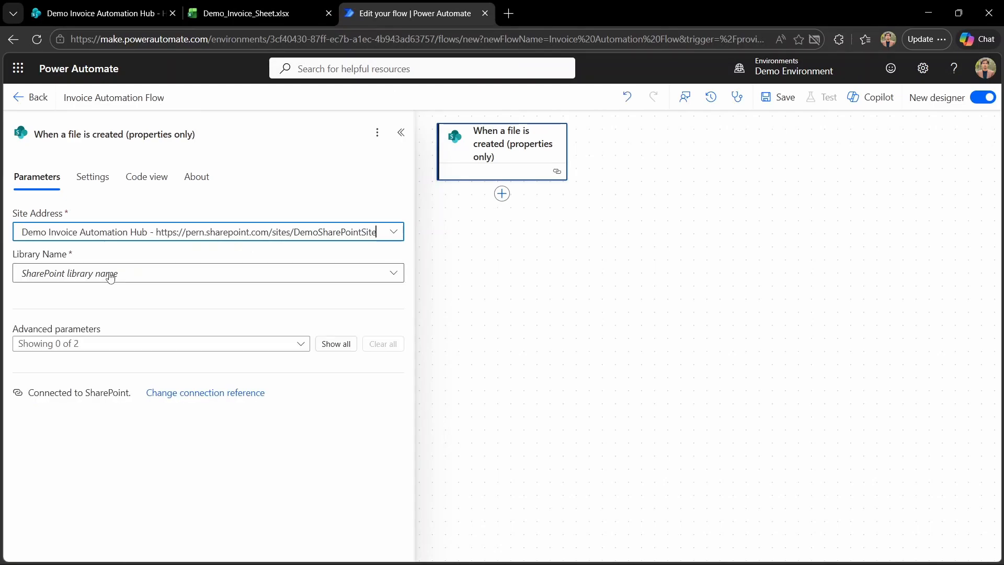
{"action": "left_click", "coordinate": [396, 280]}
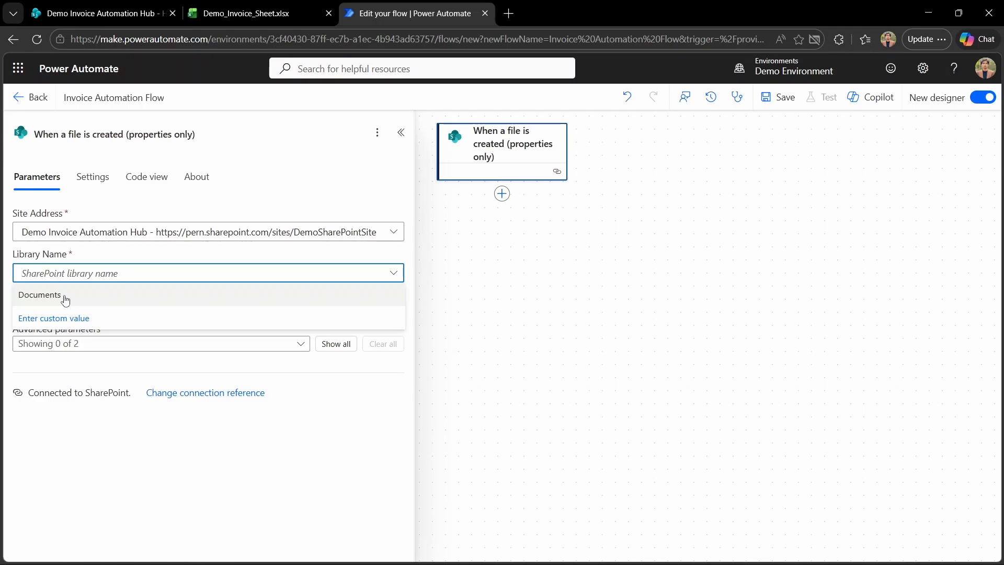
{"action": "left_click", "coordinate": [65, 300]}
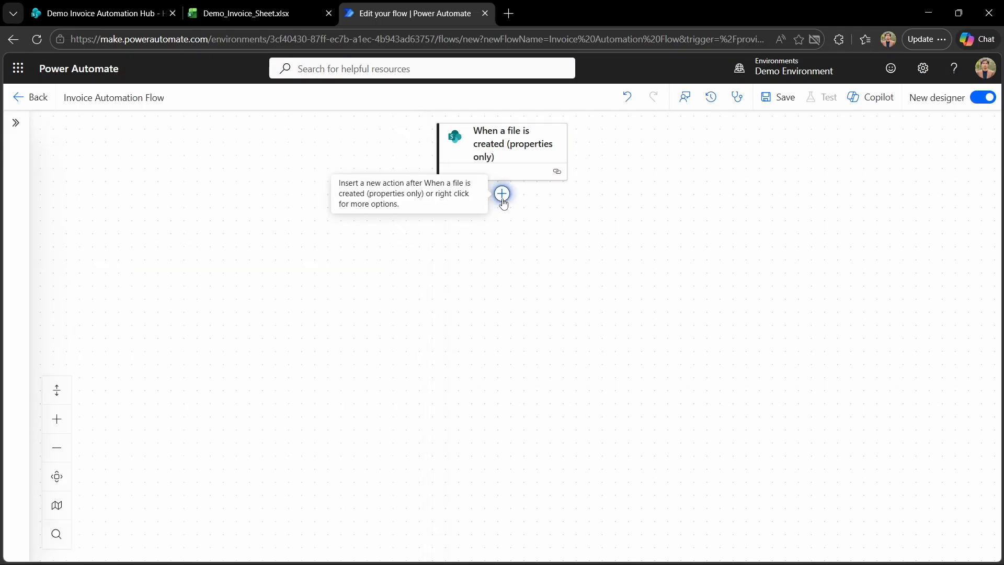
Add a Delay action of 1 minute after the file-created trigger.
{"action": "left_click", "coordinate": [502, 199]}
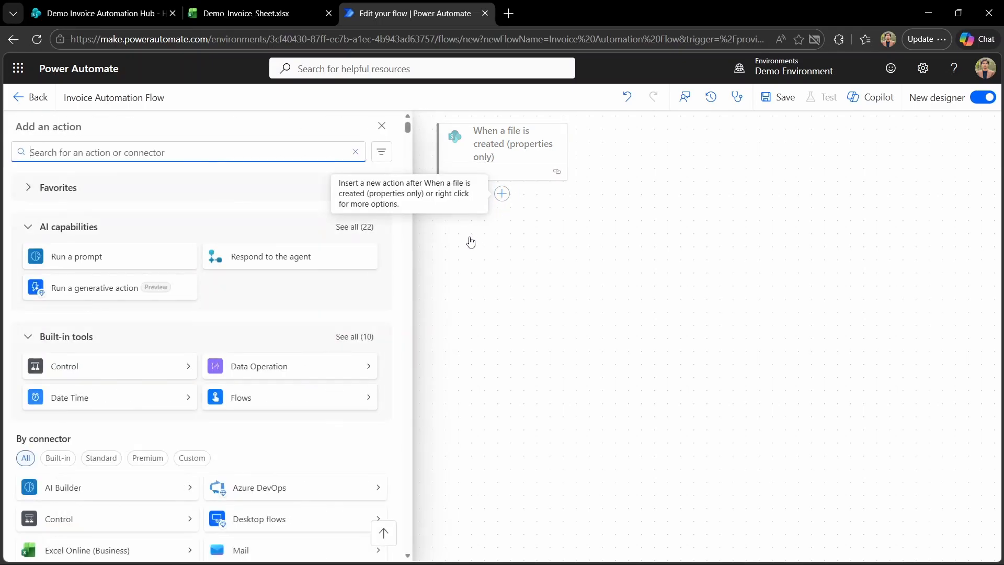
{"action": "left_click", "coordinate": [186, 153]}
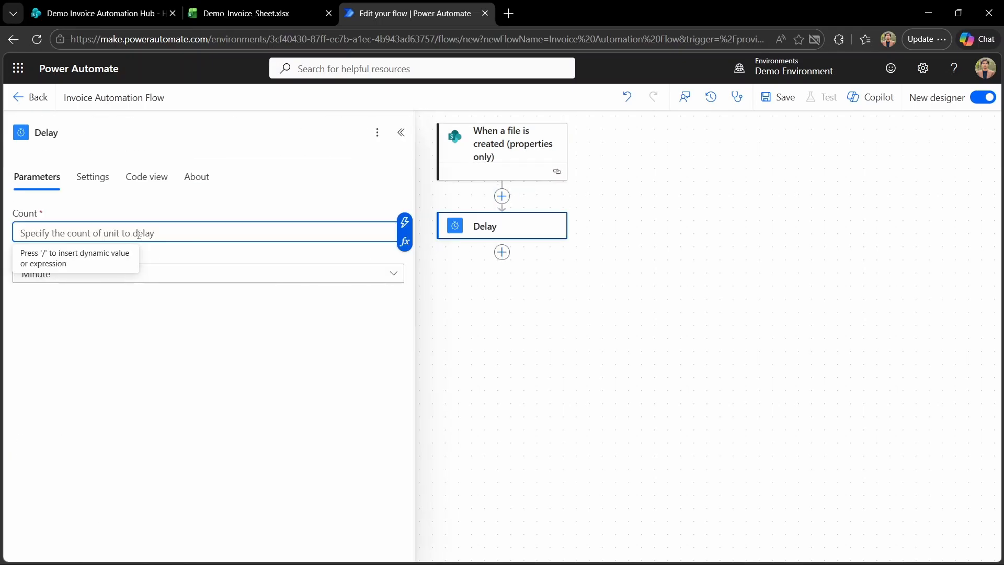
{"action": "type", "text": "1"}
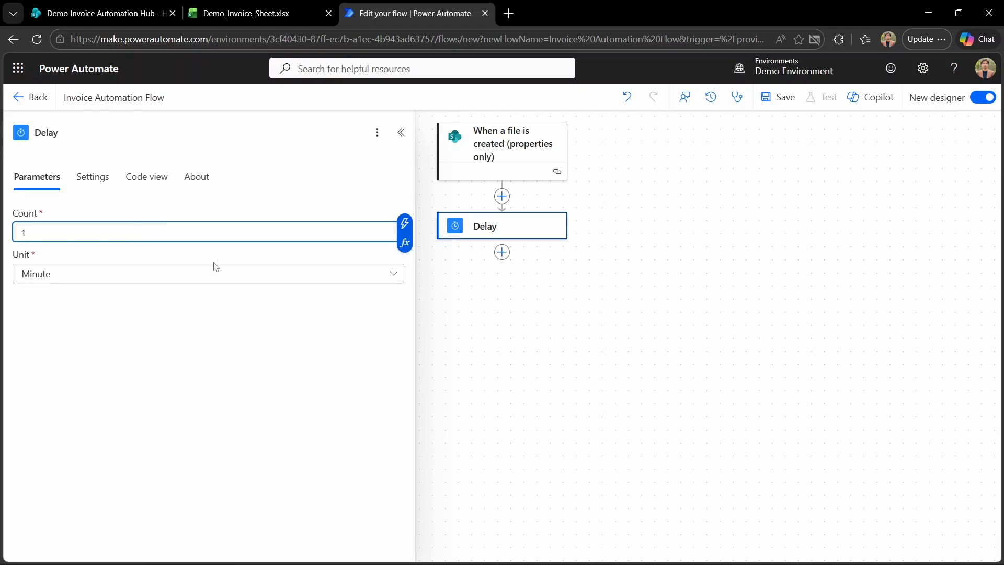
{"action": "left_click", "coordinate": [571, 355]}
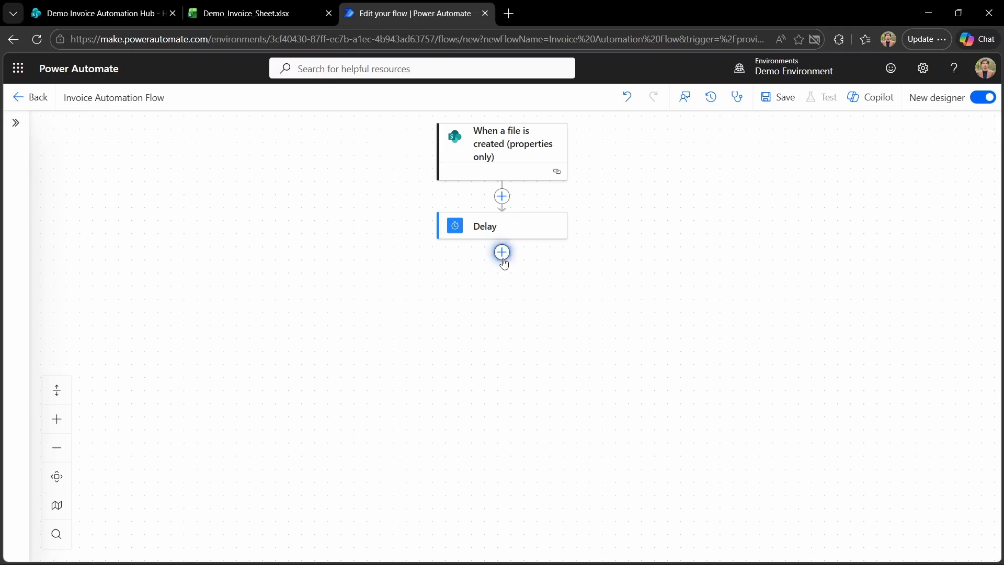
Add a SharePoint Get file content action after the Delay and set its site address to Demo Invoice Automation Hub.
{"action": "left_click", "coordinate": [502, 252]}
{"action": "type", "text": "Get a file content"}
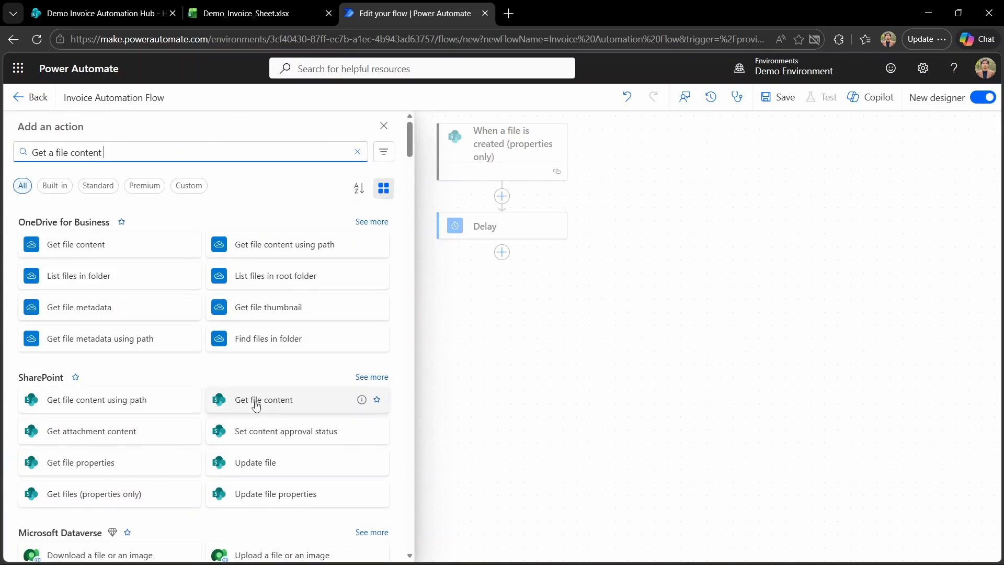
{"action": "left_click", "coordinate": [256, 402]}
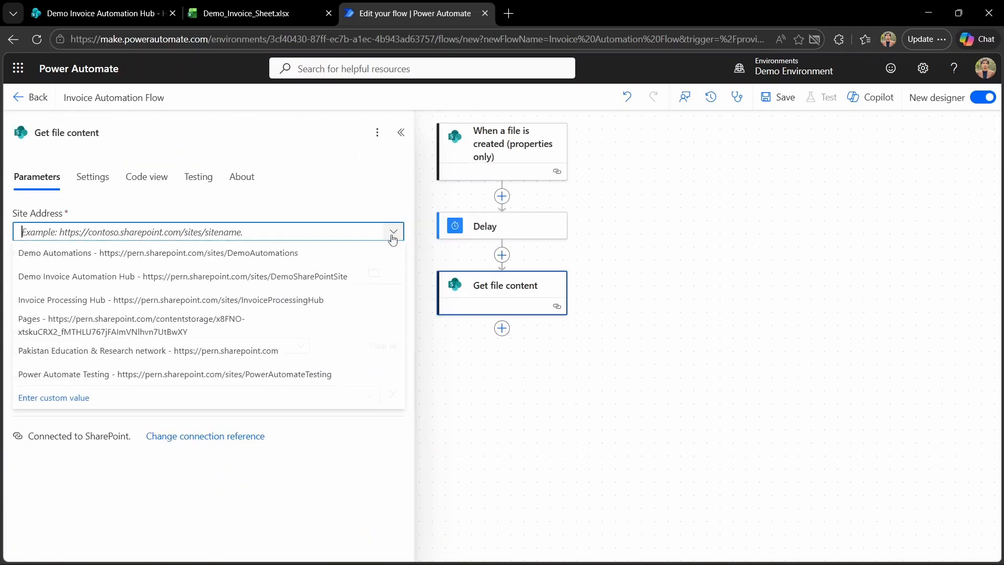
{"action": "left_click", "coordinate": [217, 285]}
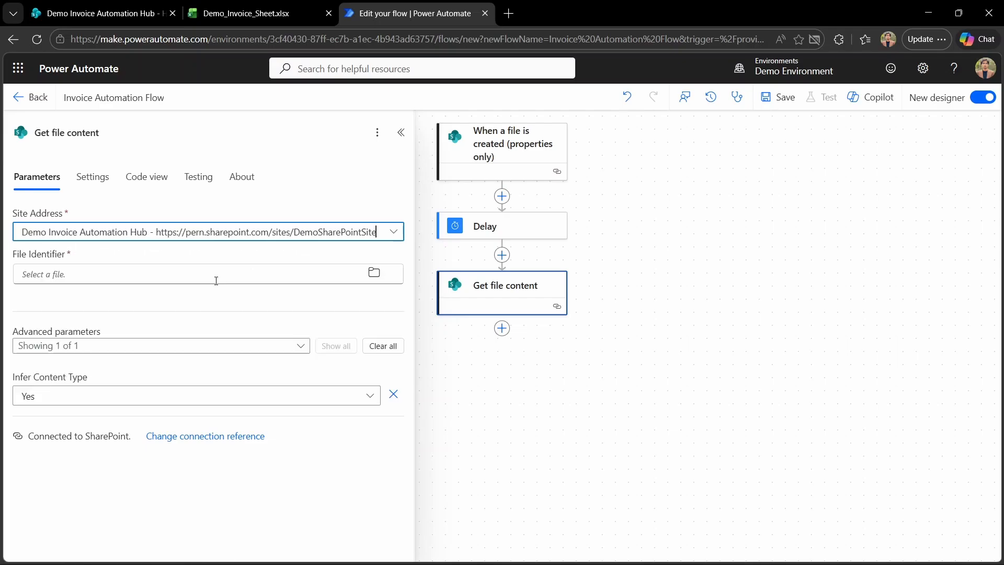
Set the file identifier of Get file content to the trigger's Identifier dynamic value and save the flow.
{"action": "left_click", "coordinate": [227, 273]}
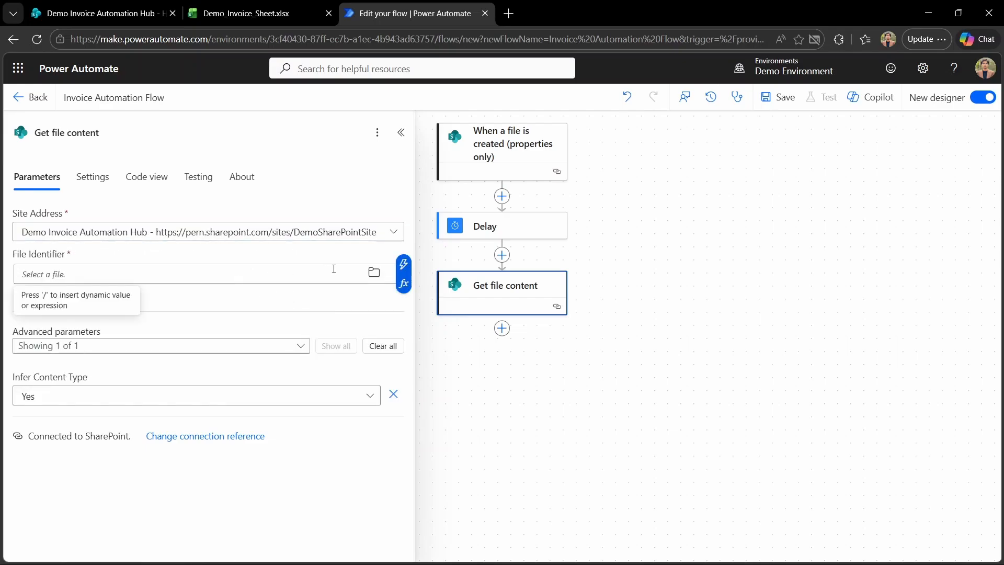
{"action": "left_click", "coordinate": [402, 265]}
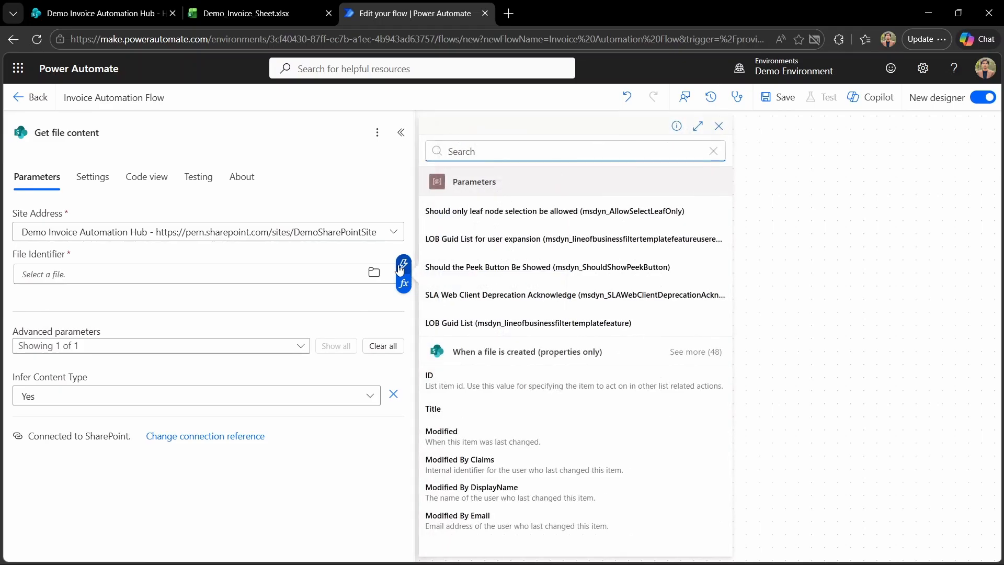
{"action": "left_click", "coordinate": [693, 353]}
{"action": "scroll", "coordinate": [677, 426], "scroll_direction": "down", "scroll_amount": 9}
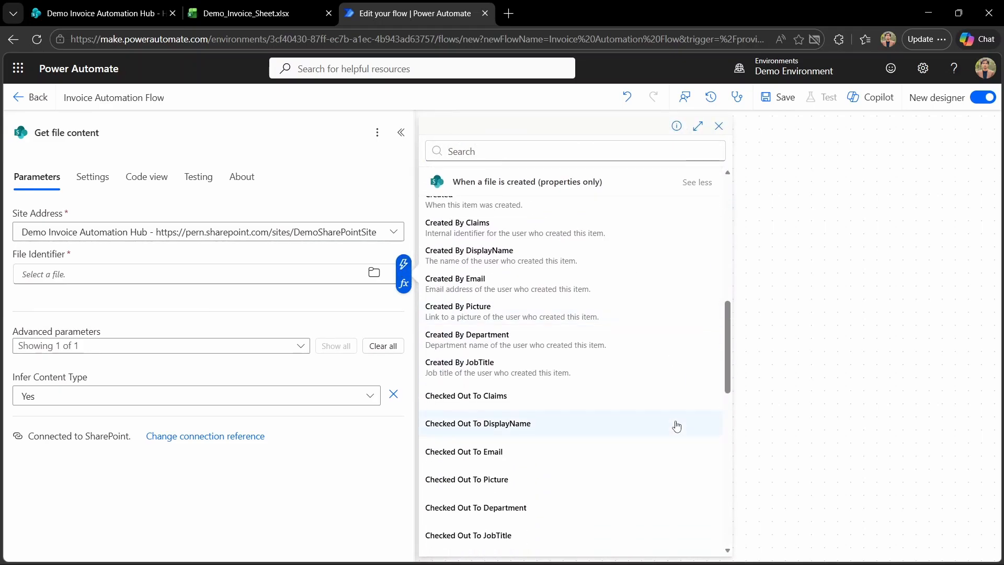
{"action": "scroll", "coordinate": [677, 426], "scroll_direction": "down", "scroll_amount": 5}
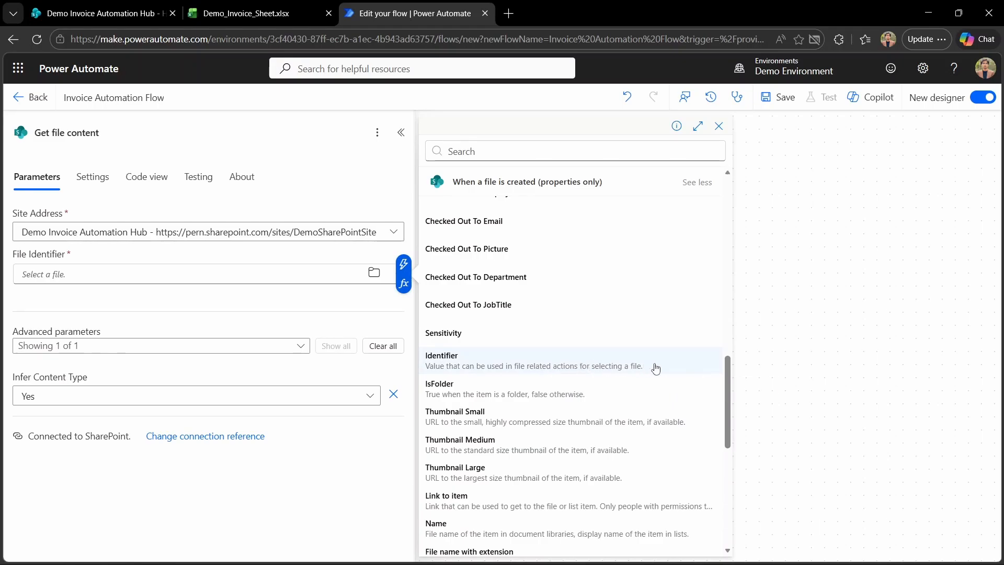
{"action": "left_click", "coordinate": [642, 367]}
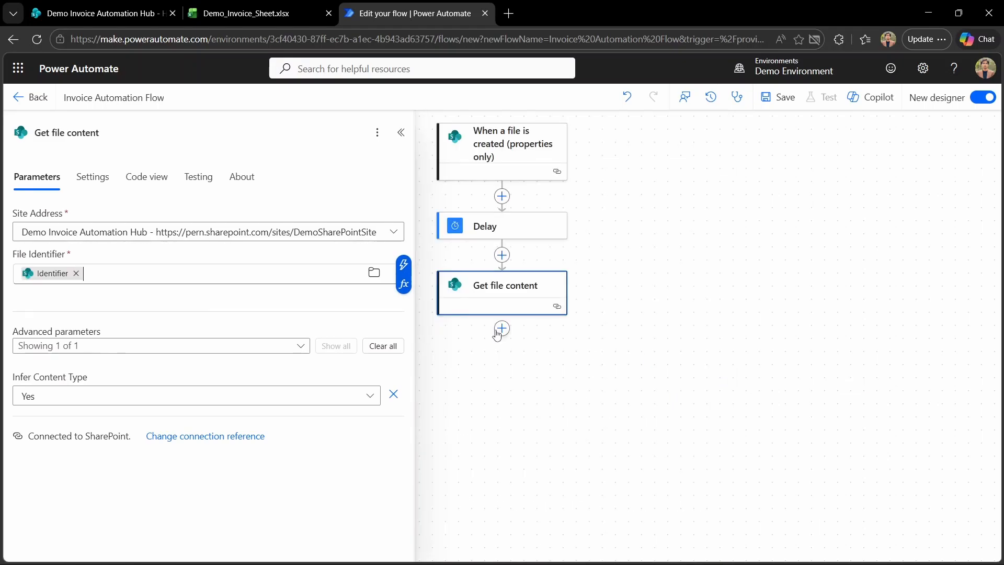
{"action": "left_click", "coordinate": [648, 388]}
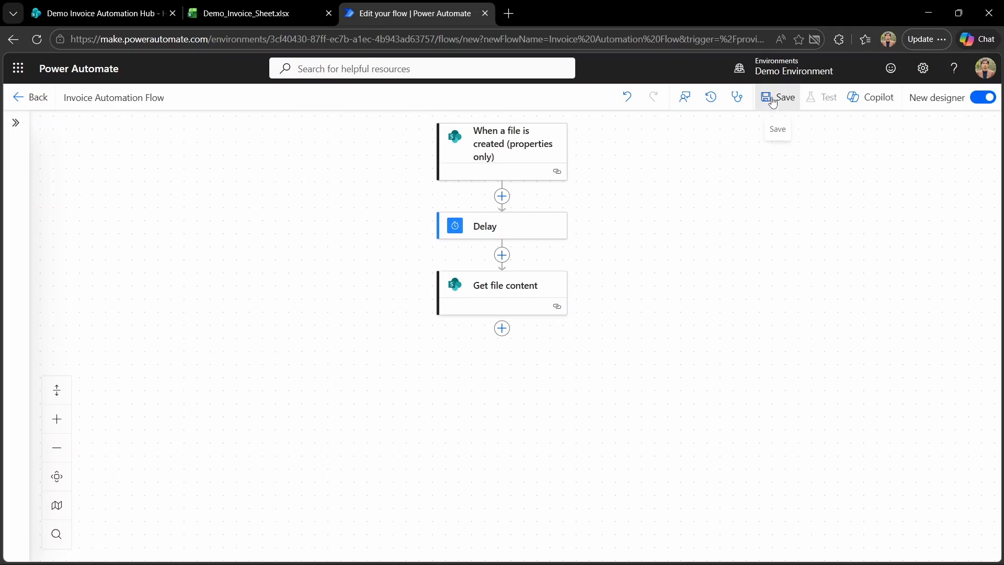
{"action": "left_click", "coordinate": [773, 102]}
Add an AI Builder Predict action after Get file content and choose Demo_Invoice_Model as its model.
{"action": "left_click", "coordinate": [502, 350]}
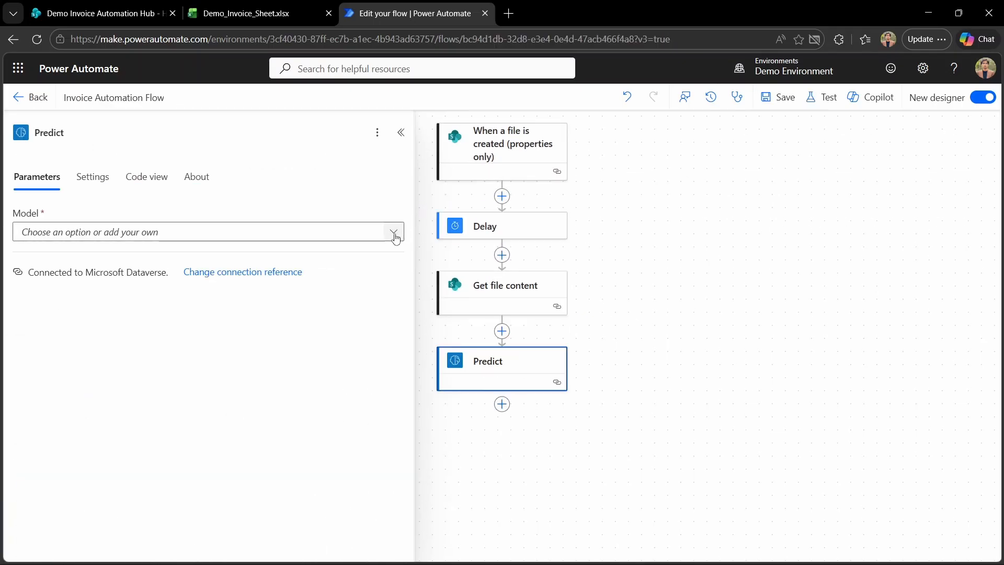
{"action": "left_click", "coordinate": [393, 232]}
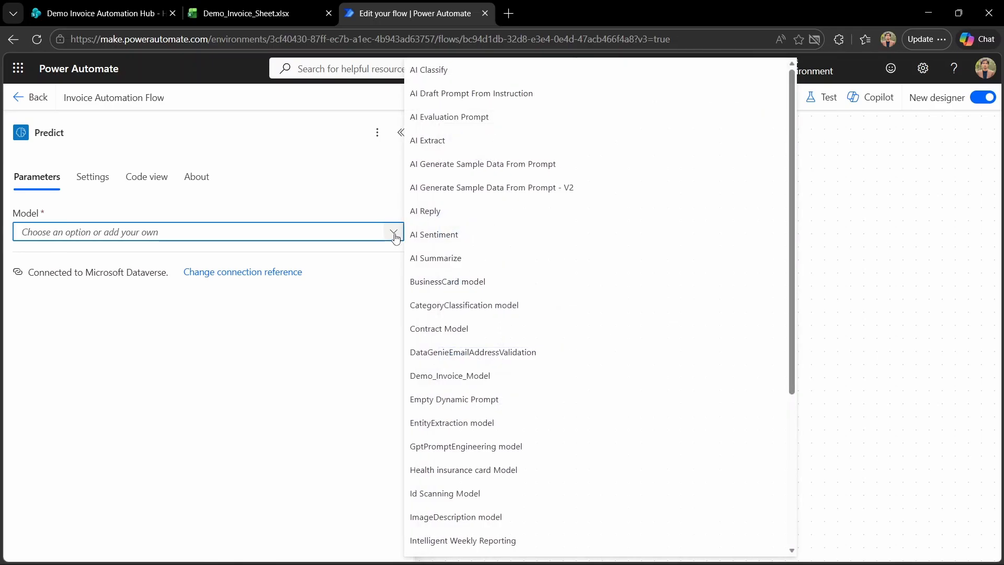
{"action": "left_click", "coordinate": [494, 376]}
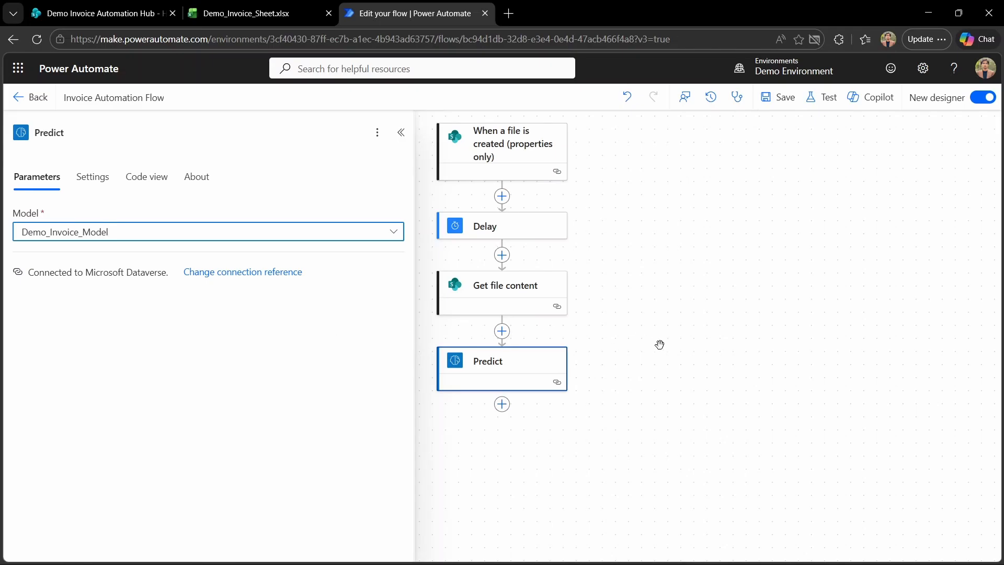
{"action": "left_click", "coordinate": [699, 359]}
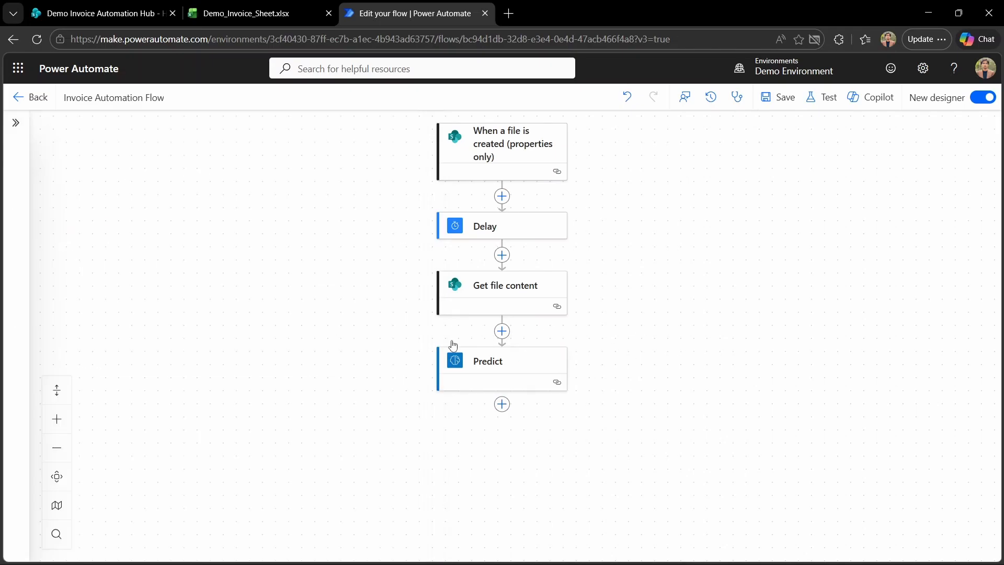
Set the Predict action's document type to application/pdf and paste the outputs(...) expression as its document.
{"action": "left_click", "coordinate": [538, 366]}
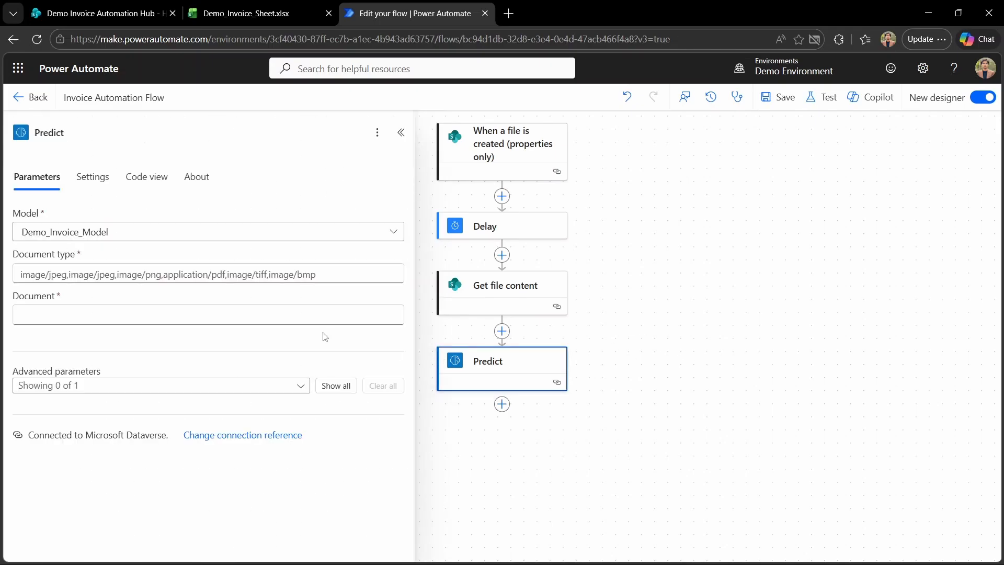
{"action": "left_click", "coordinate": [117, 272]}
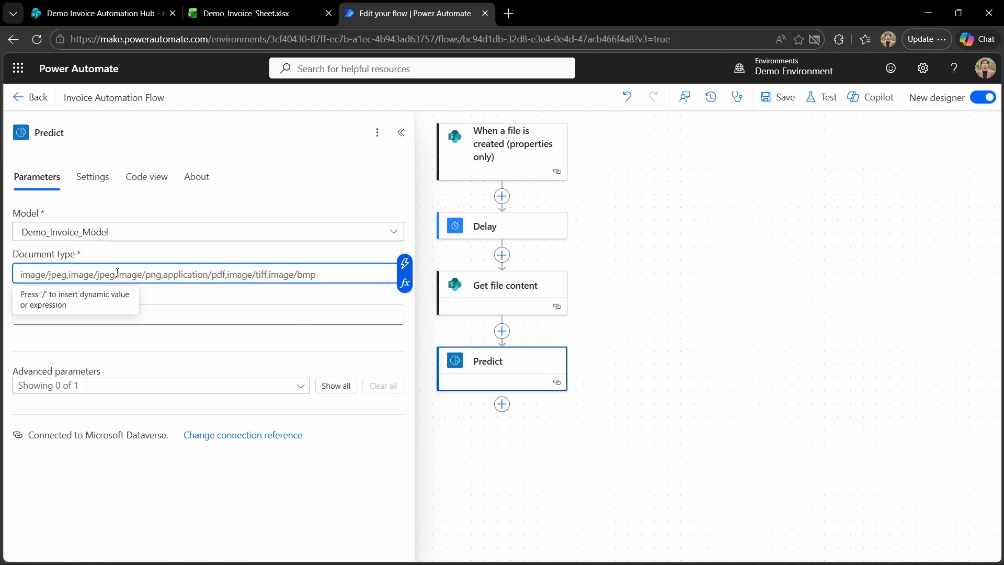
{"action": "type", "text": "application"}
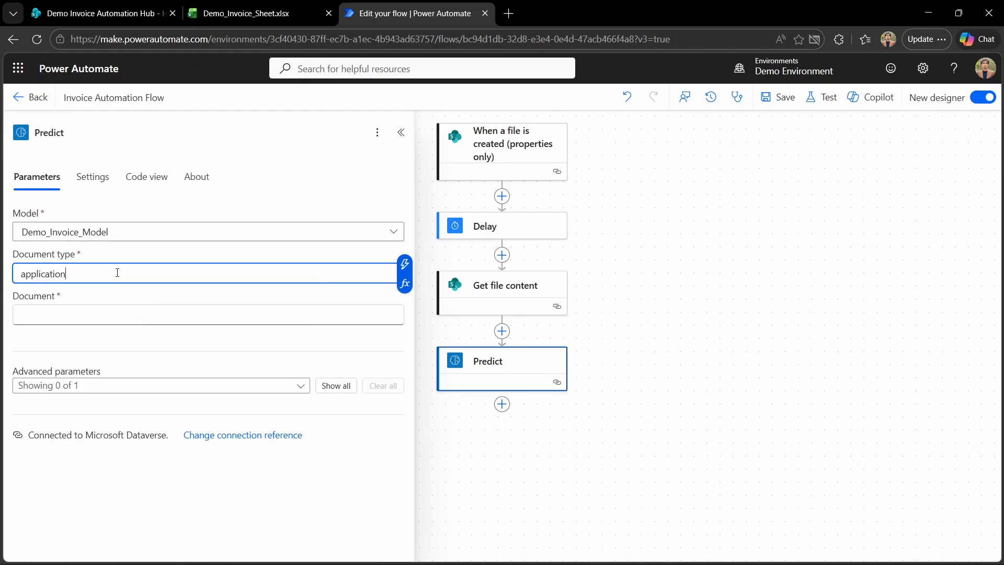
{"action": "type", "text": "/pdf"}
{"action": "left_click", "coordinate": [63, 316]}
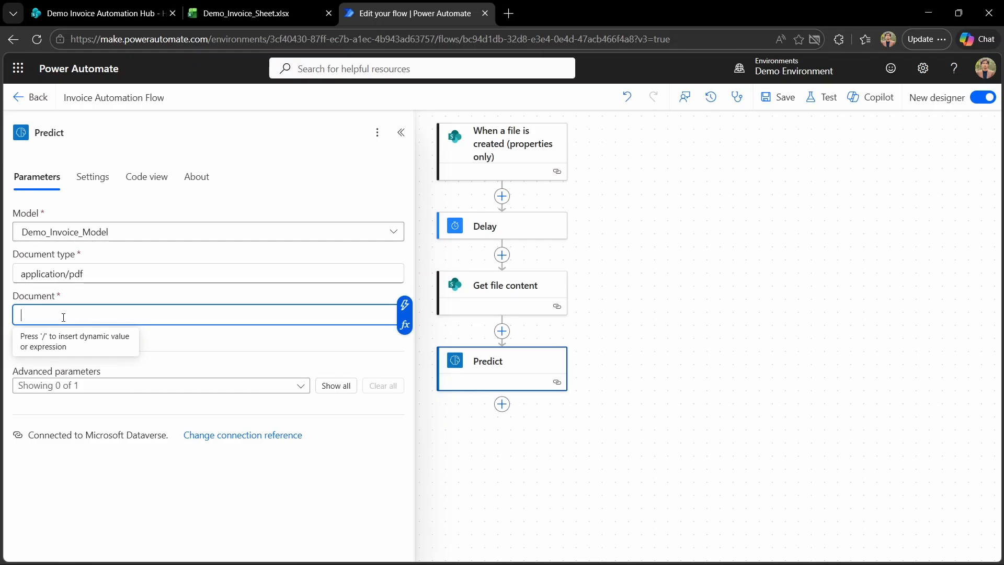
{"action": "key", "text": "ctrl+v"}
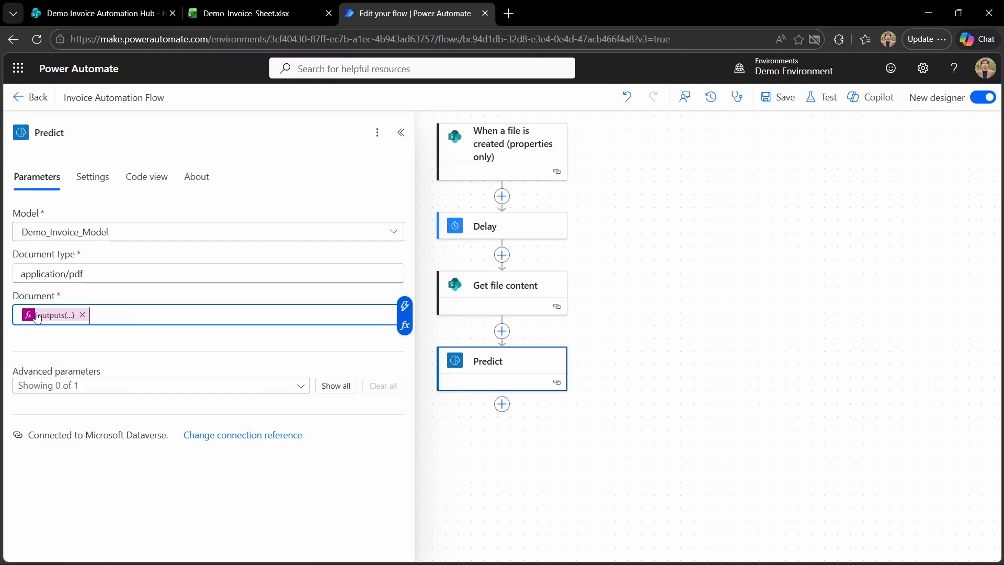
Add a Parse JSON action after Predict and set its content to the expression outputs('Predict')?['body'].
{"action": "left_click", "coordinate": [36, 315]}
{"action": "left_click", "coordinate": [658, 206]}
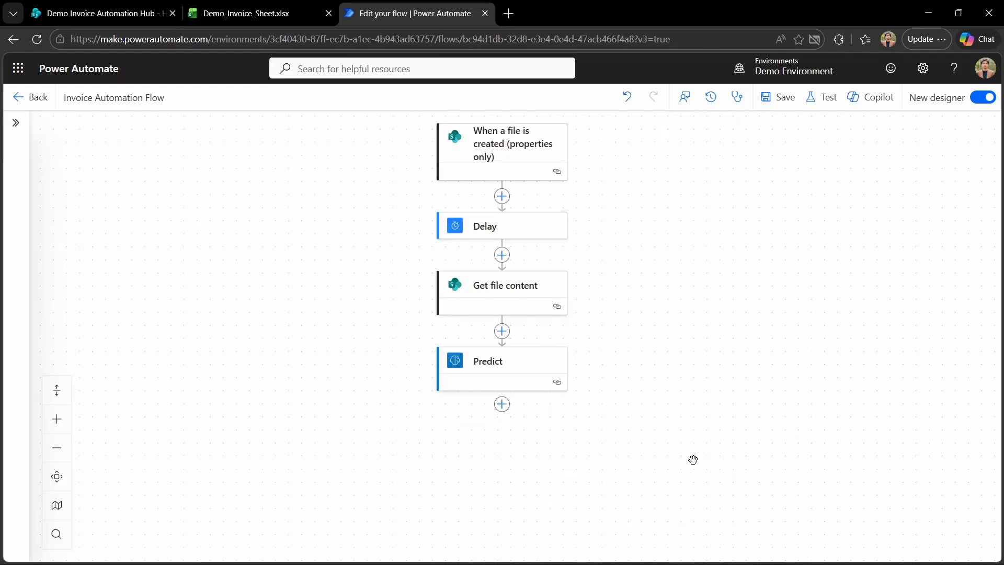
{"action": "left_click", "coordinate": [502, 404]}
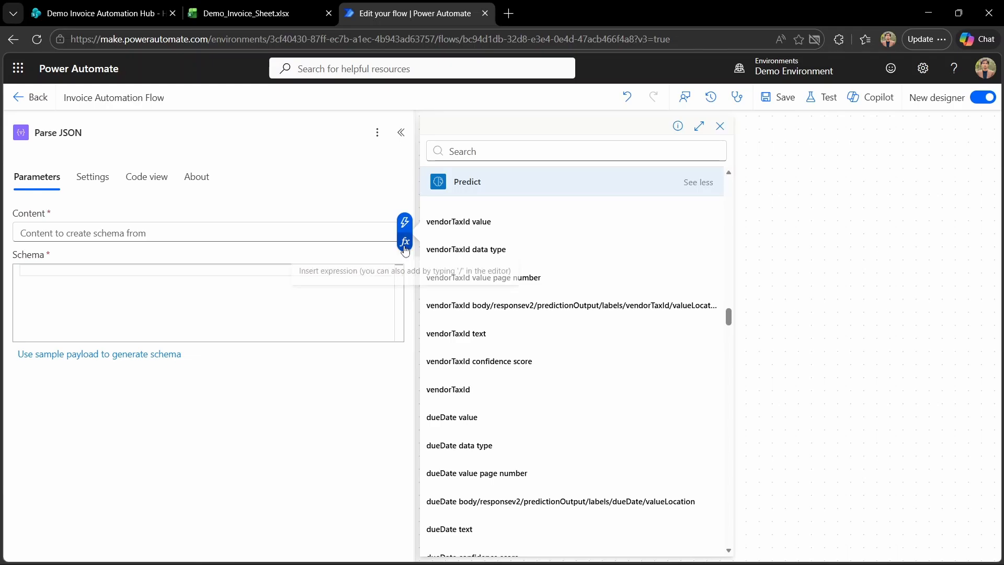
{"action": "left_click", "coordinate": [424, 238]}
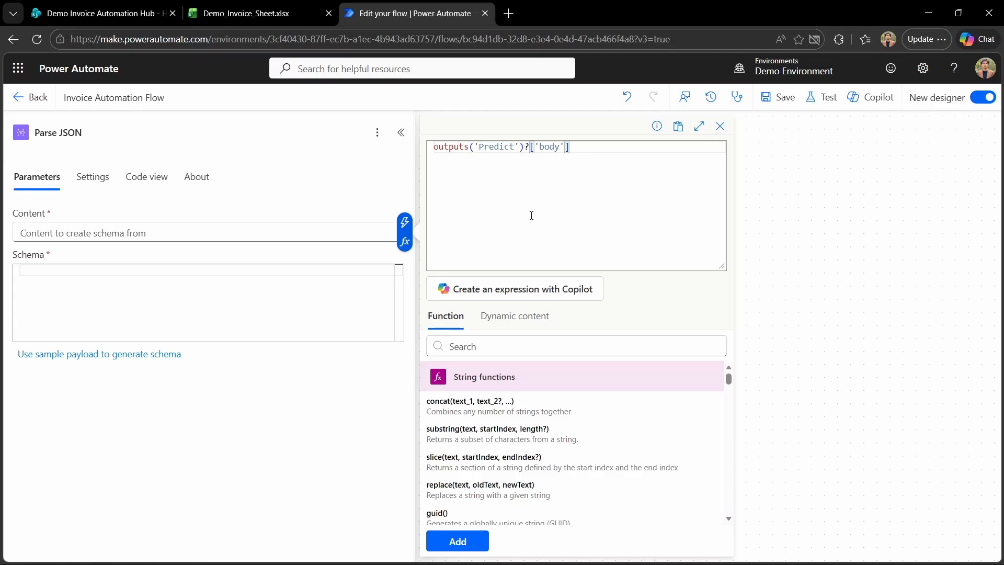
{"action": "left_click", "coordinate": [456, 548]}
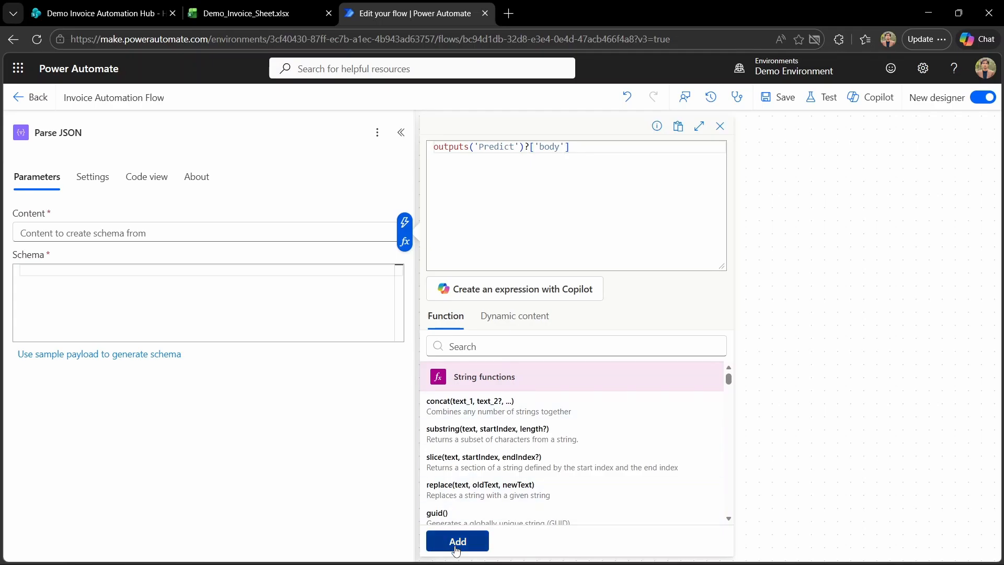
Generate the Parse JSON schema from a pasted sample payload containing the invoice fields under responsev2 and predictionOutput.
{"action": "left_click", "coordinate": [125, 314]}
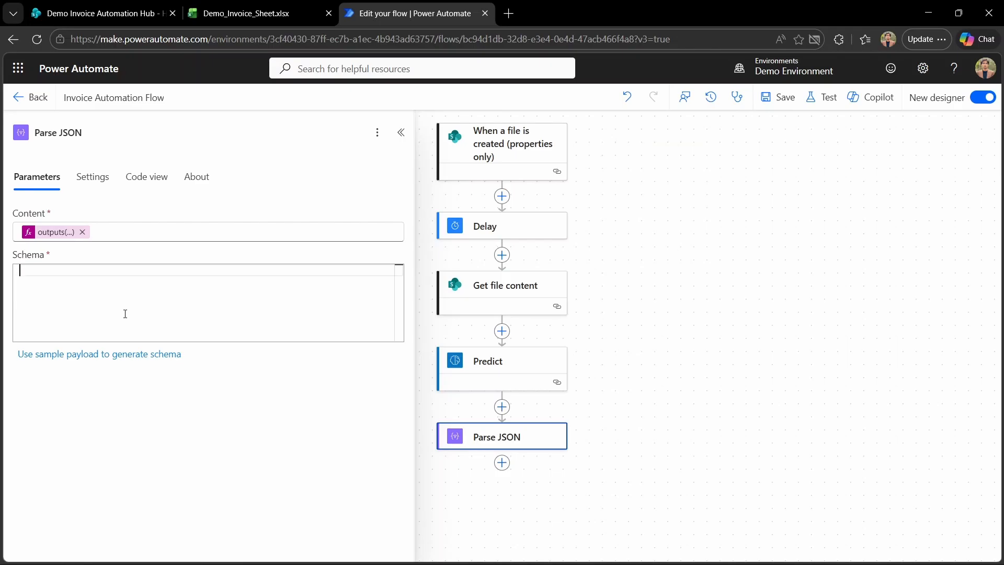
{"action": "left_click", "coordinate": [139, 360]}
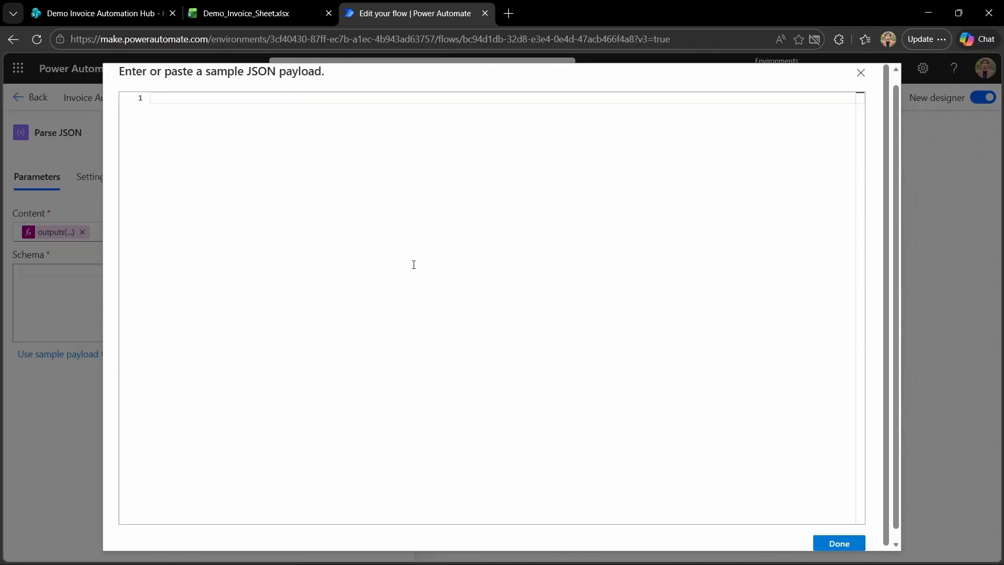
{"action": "key", "text": "ctrl+v"}
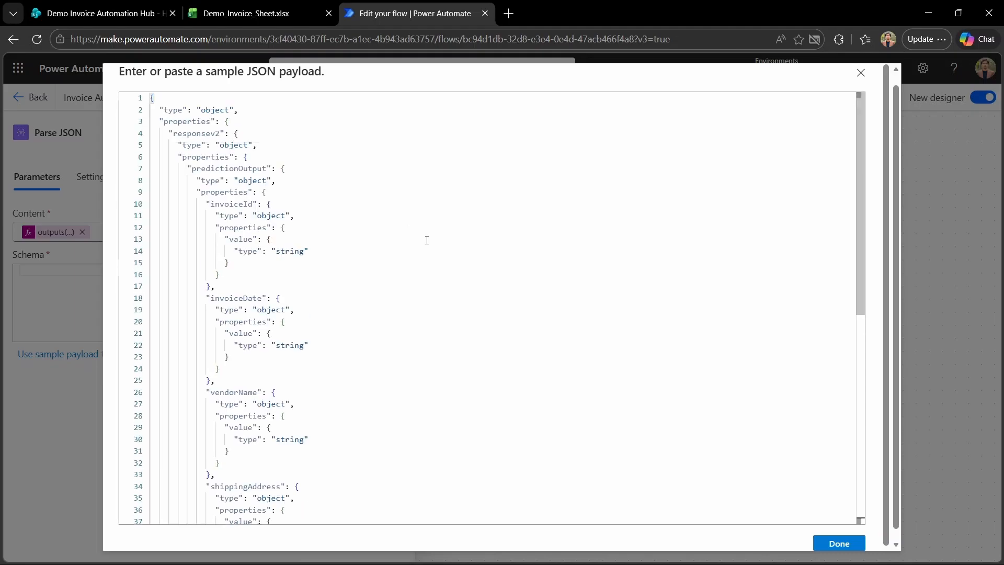
{"action": "scroll", "coordinate": [427, 240], "scroll_direction": "down", "scroll_amount": 8}
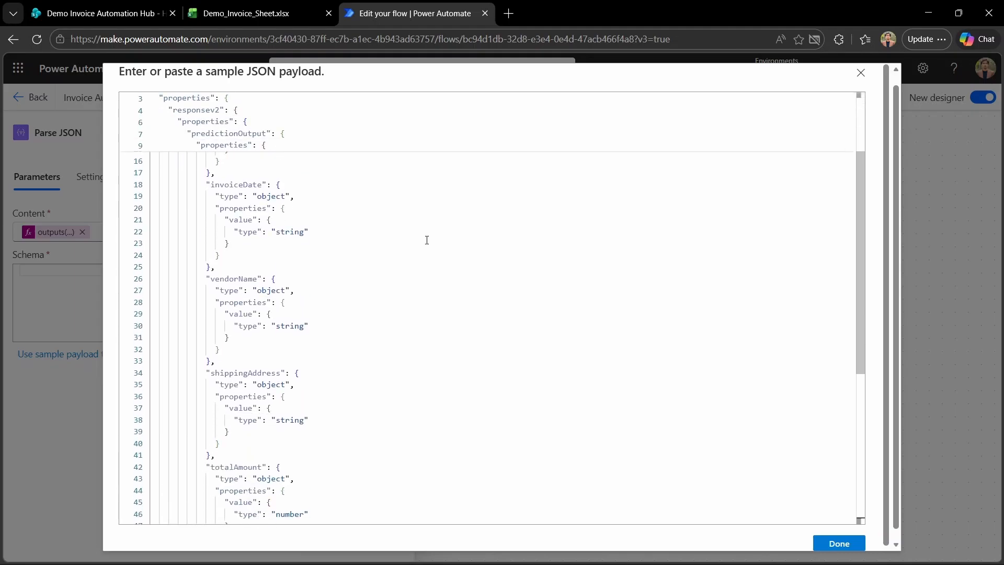
{"action": "scroll", "coordinate": [427, 240], "scroll_direction": "down", "scroll_amount": 2}
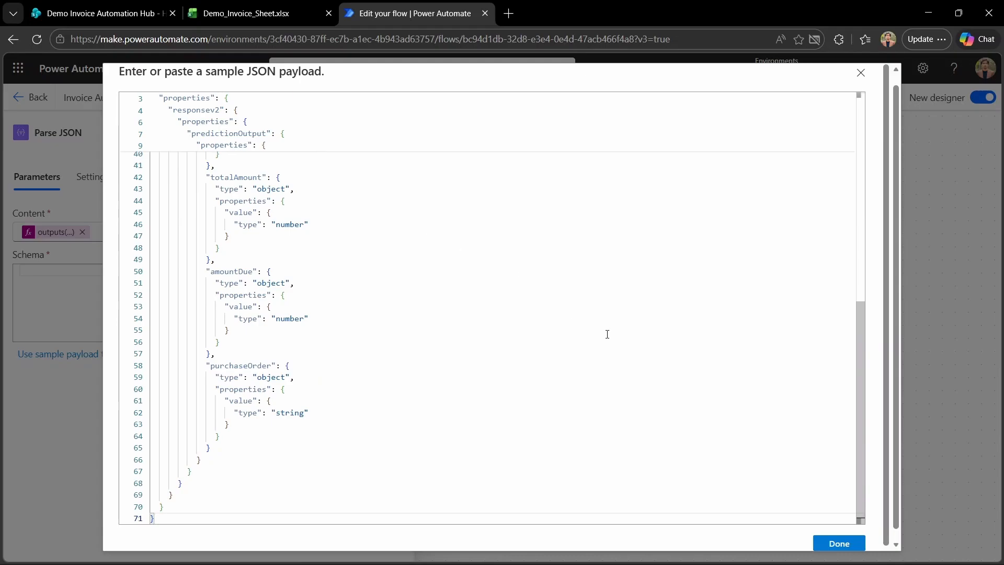
{"action": "left_click", "coordinate": [839, 543]}
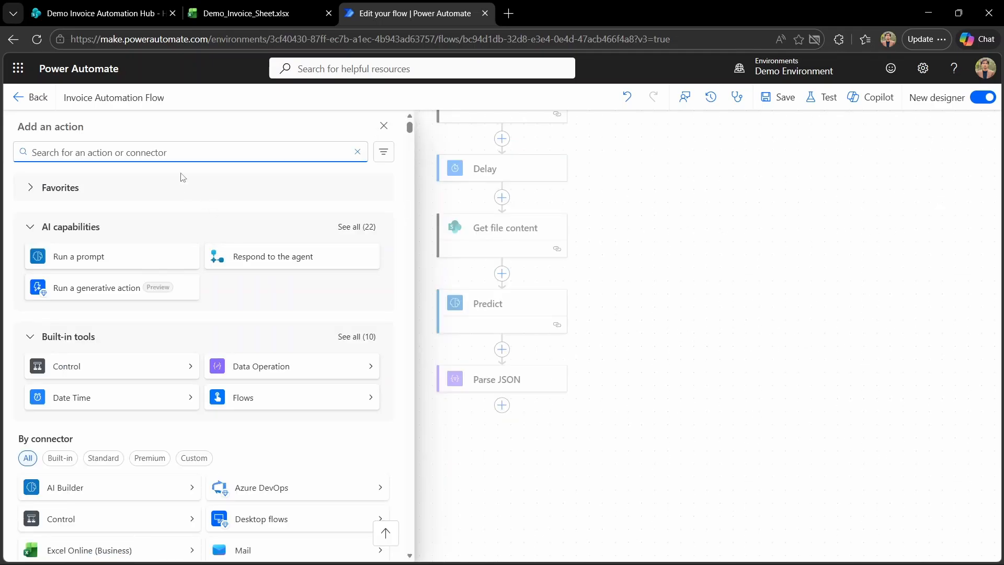
Add an Excel "Add a row into a table" action after Parse JSON, with location SharePoint Site - Demo Invoice Automation Hub.
{"action": "type", "text": "Add a"}
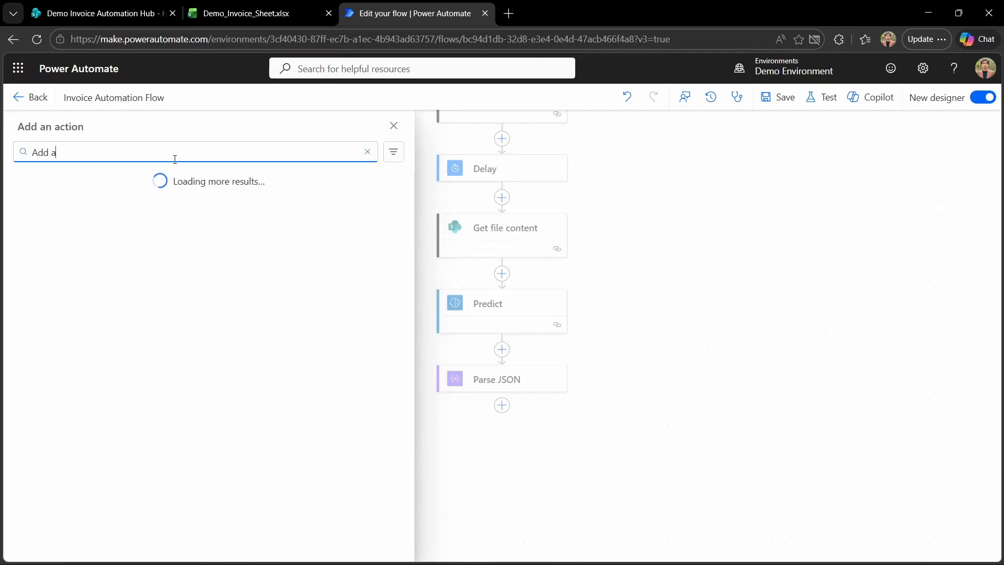
{"action": "type", "text": " row into a ta"}
{"action": "left_click", "coordinate": [119, 249]}
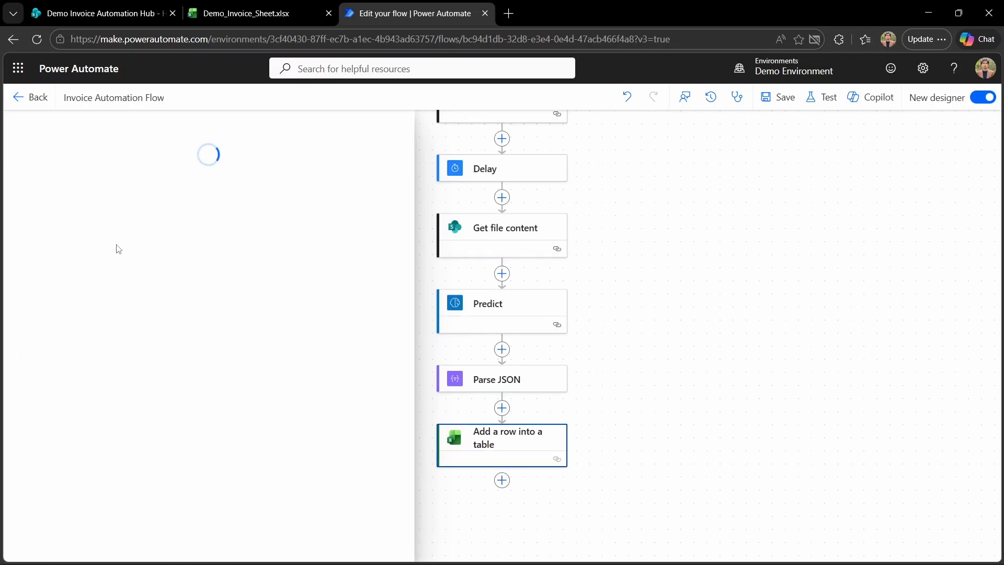
{"action": "left_click", "coordinate": [393, 236]}
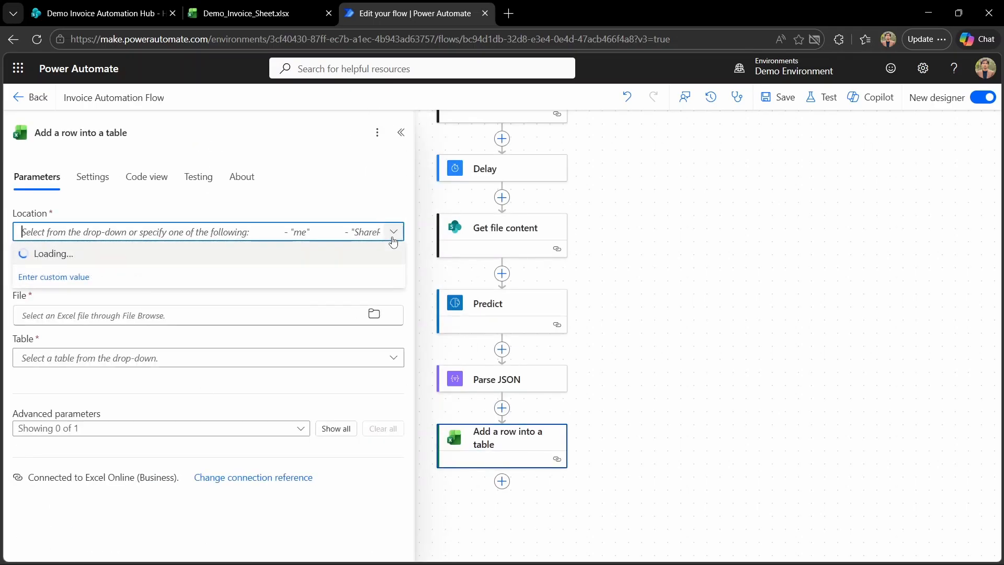
{"action": "left_click", "coordinate": [251, 284]}
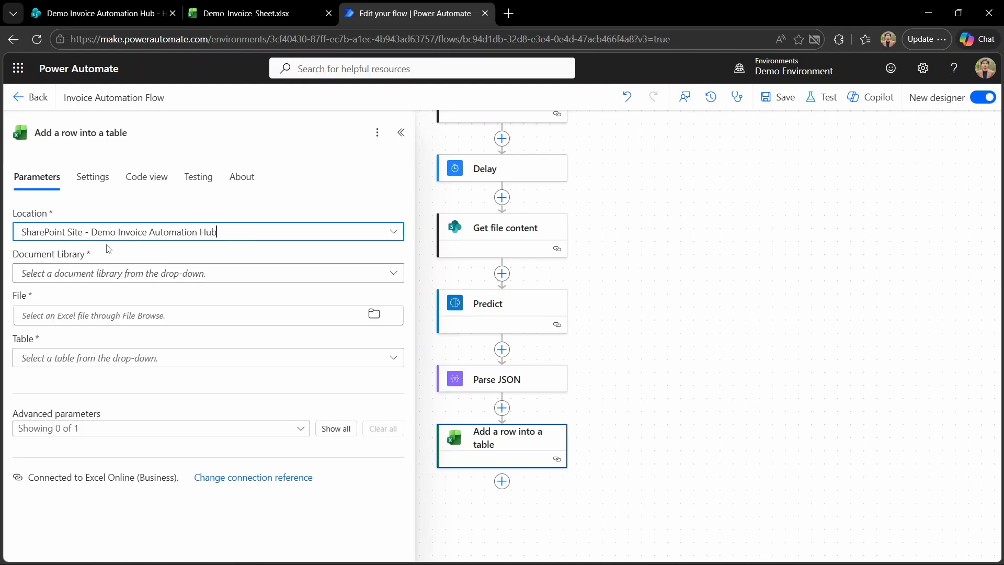
Point the row action to the Documents library, the file /Demo_Invoice_Sheet.xlsx and the table Invoice_Table.
{"action": "left_click", "coordinate": [395, 276]}
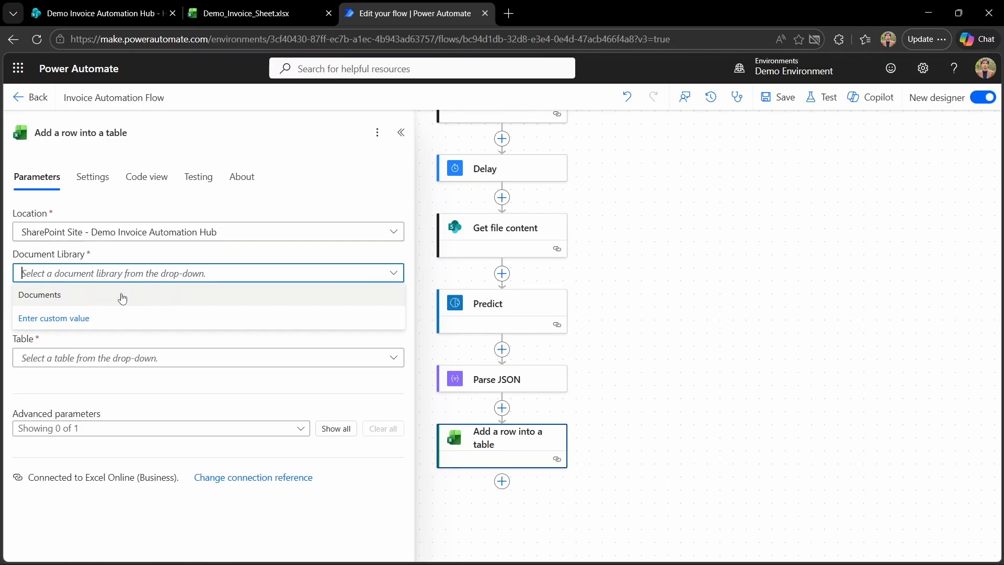
{"action": "left_click", "coordinate": [38, 302]}
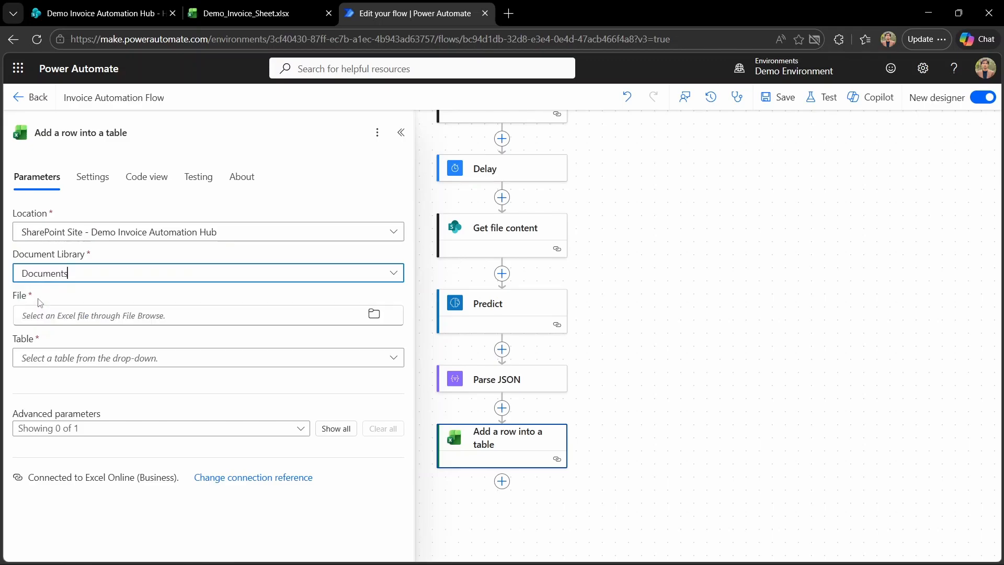
{"action": "left_click", "coordinate": [374, 315]}
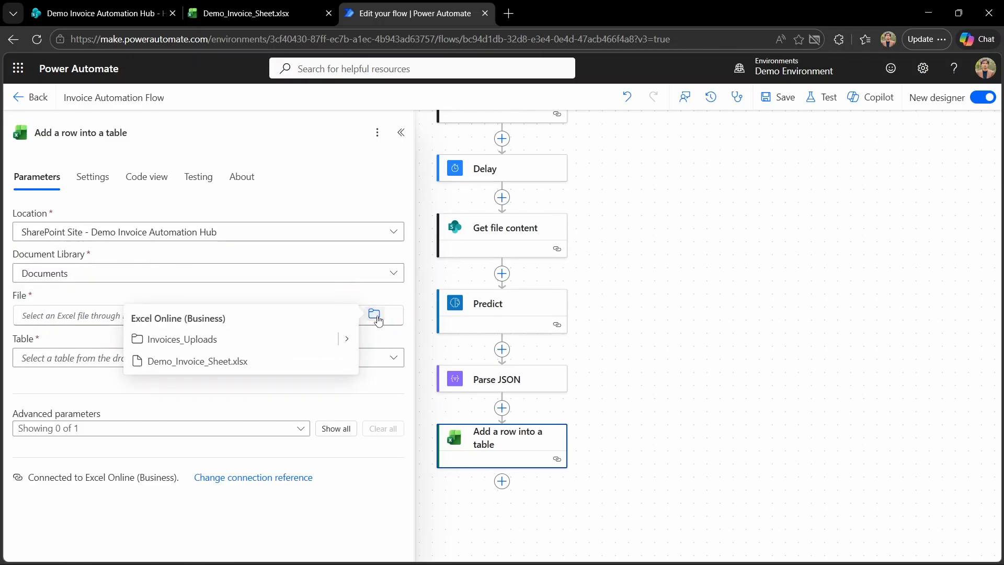
{"action": "left_click", "coordinate": [217, 365]}
{"action": "left_click", "coordinate": [281, 365]}
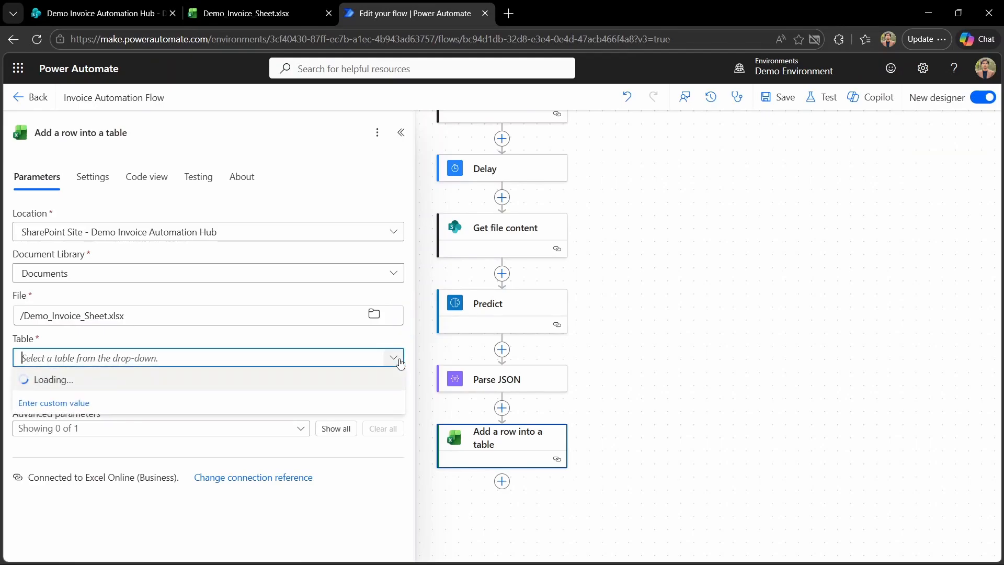
{"action": "left_click", "coordinate": [67, 382]}
Show all advanced parameters, set DateTime Format to ISO 8601 and Invoice_ID to body('Parse_JSON')?['responsev2']?['predictionOutput']?['labels']?['invoiceId']?['value'].
{"action": "left_click", "coordinate": [335, 429]}
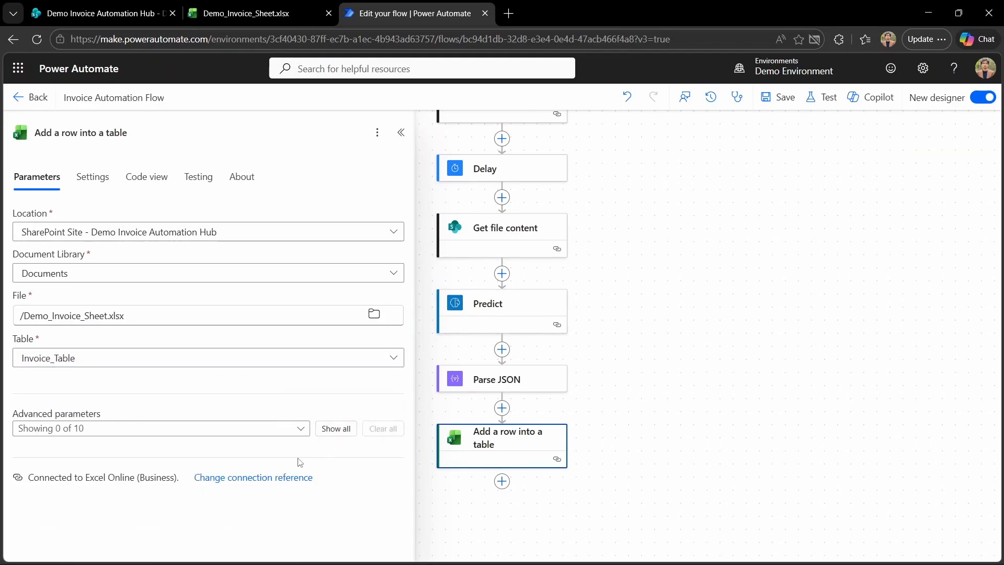
{"action": "left_click", "coordinate": [341, 431]}
{"action": "scroll", "coordinate": [313, 451], "scroll_direction": "down", "scroll_amount": 4}
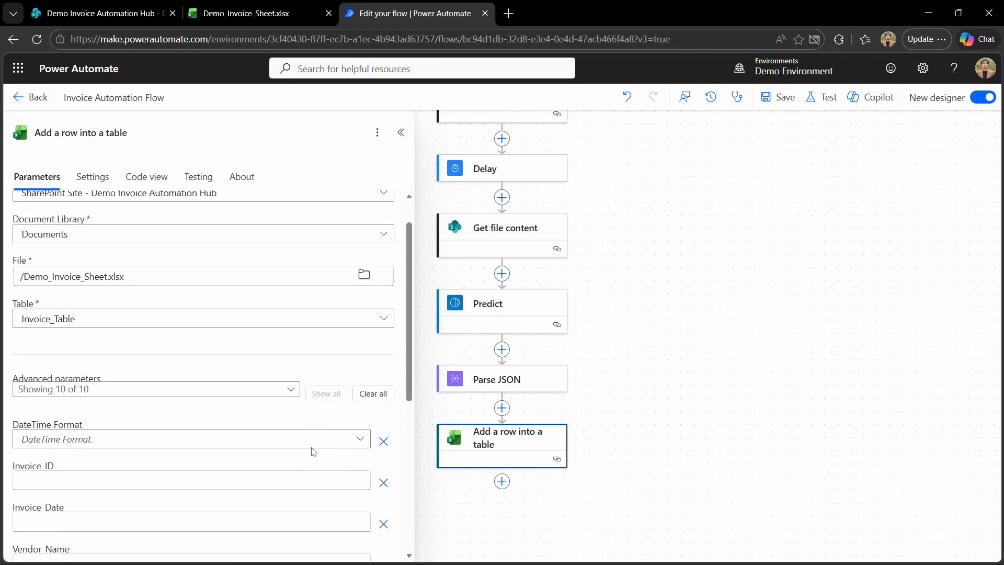
{"action": "scroll", "coordinate": [313, 450], "scroll_direction": "down", "scroll_amount": 2}
{"action": "scroll", "coordinate": [312, 451], "scroll_direction": "up", "scroll_amount": 6}
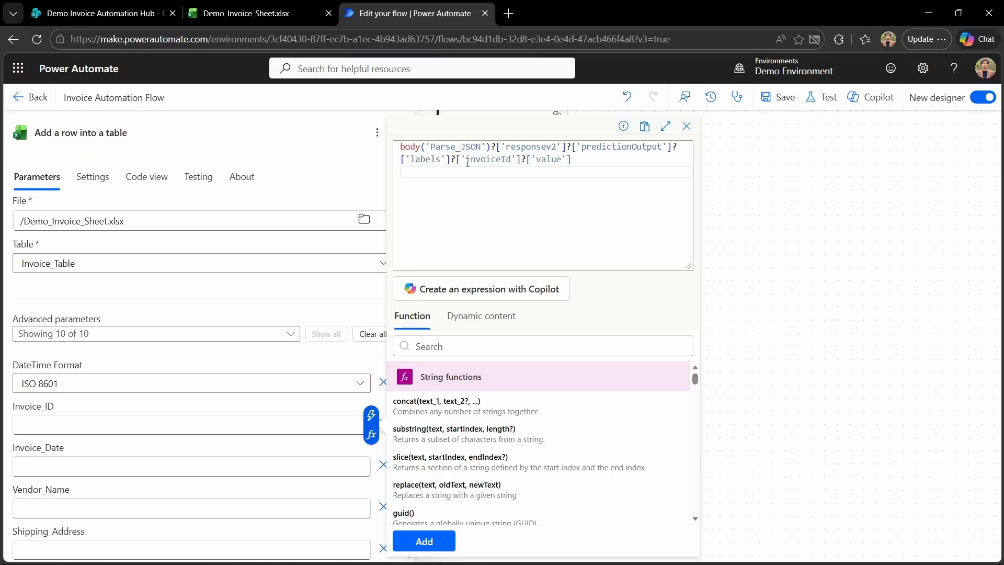
{"action": "left_click_drag", "start_coordinate": [466, 160], "coordinate": [513, 161]}
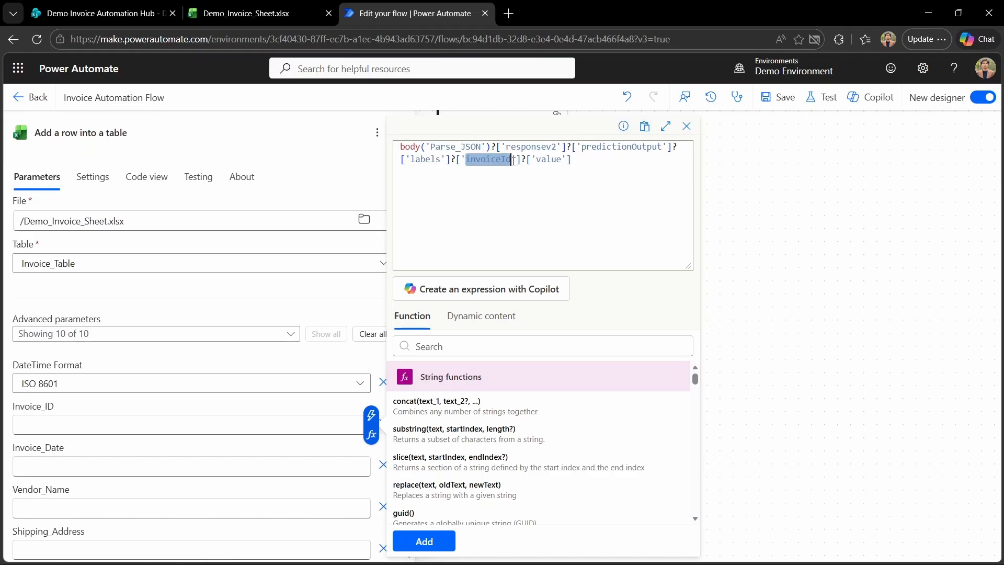
{"action": "left_click", "coordinate": [424, 541]}
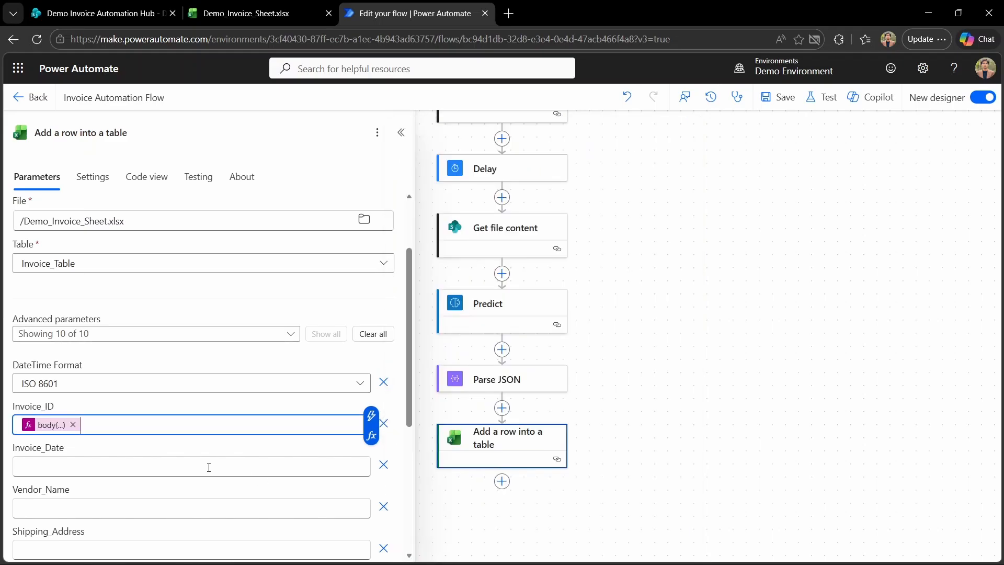
Fill Invoice_Date and Vendor_Name with the body('Parse_JSON') expressions for invoiceDate and vendorName, and start an expression for Shipping_Address.
{"action": "left_click", "coordinate": [208, 467]}
{"action": "left_click", "coordinate": [371, 475]}
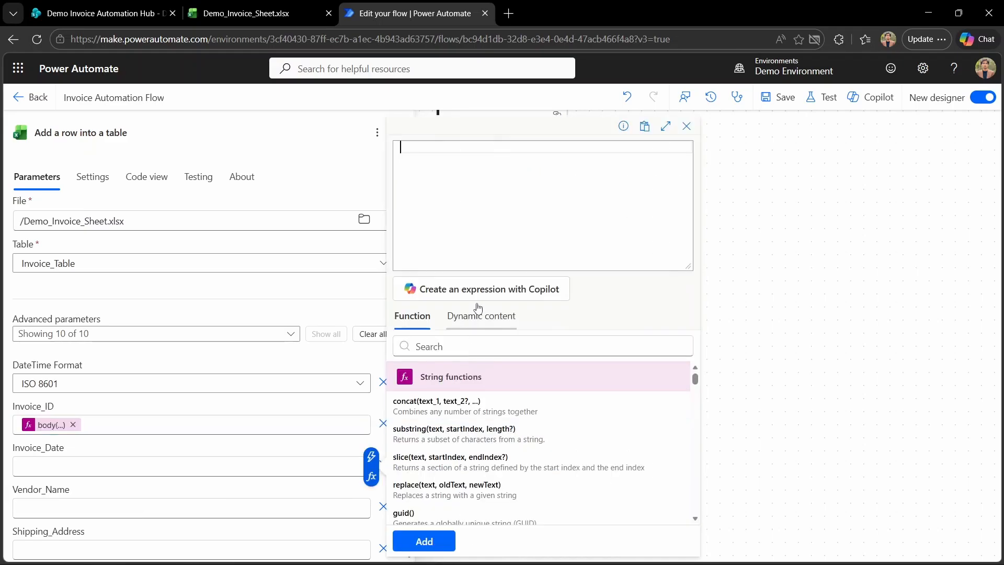
{"action": "type", "text": "body('Parse_JSON')?['responsev2']?['predictionOutput']?['labels']?['invoiceDate']?['text']"}
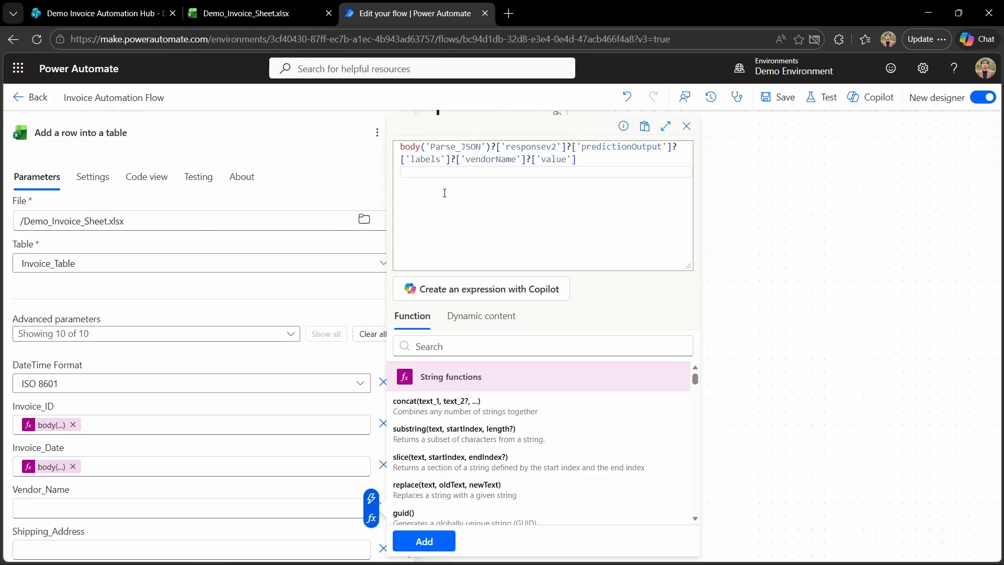
{"action": "left_click", "coordinate": [424, 542]}
{"action": "left_click", "coordinate": [345, 466]}
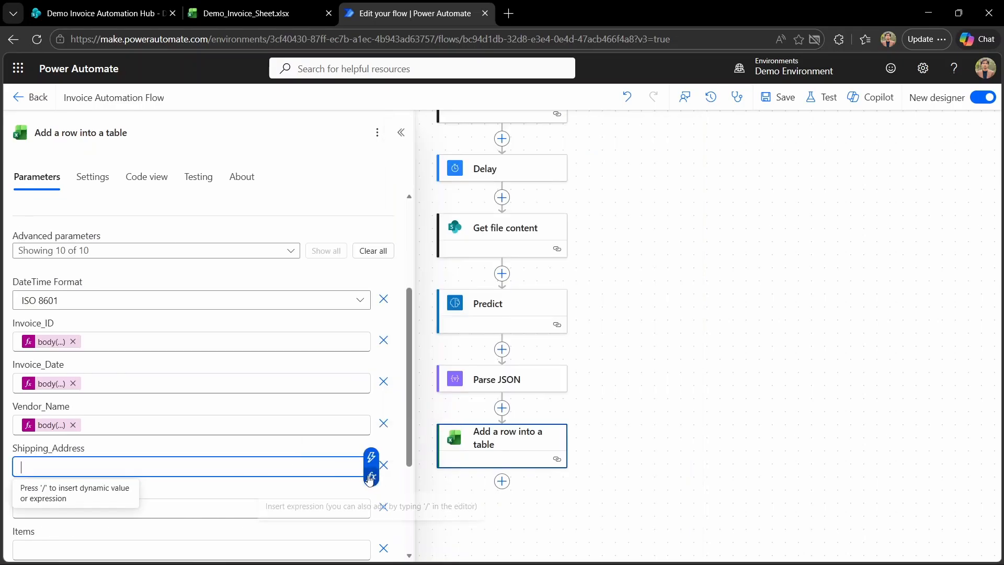
{"action": "left_click", "coordinate": [371, 476]}
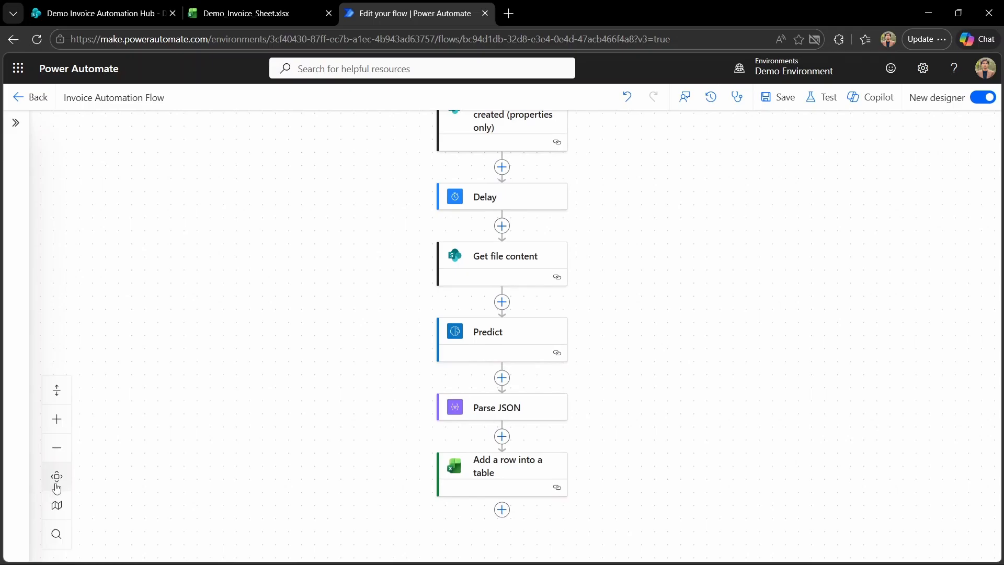
Add an Office 365 Outlook Send an email (V2) action after Add a row into a table and enter the recipient.
{"action": "left_click", "coordinate": [56, 487]}
{"action": "scroll", "coordinate": [575, 442], "scroll_direction": "down", "scroll_amount": 2}
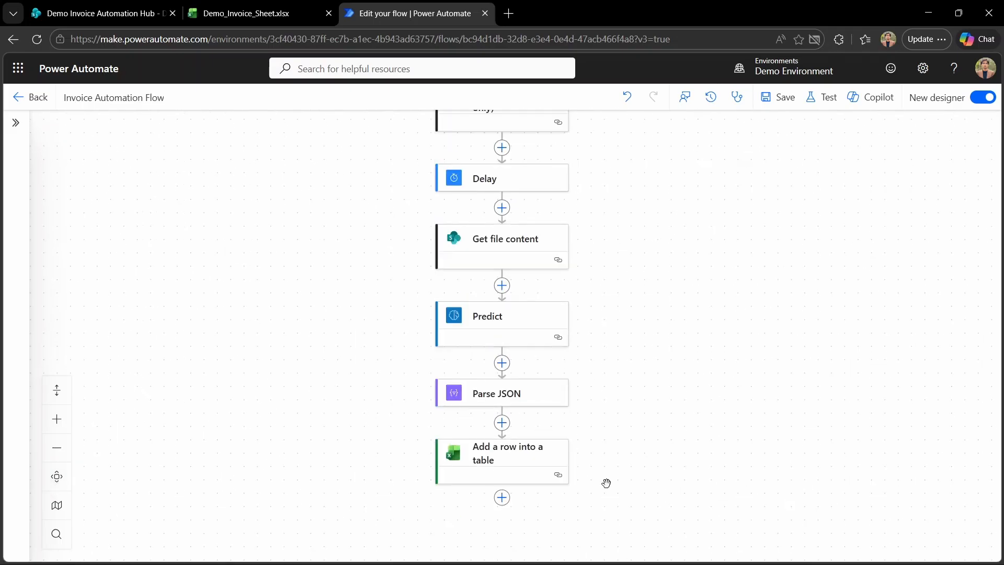
{"action": "left_click", "coordinate": [502, 497]}
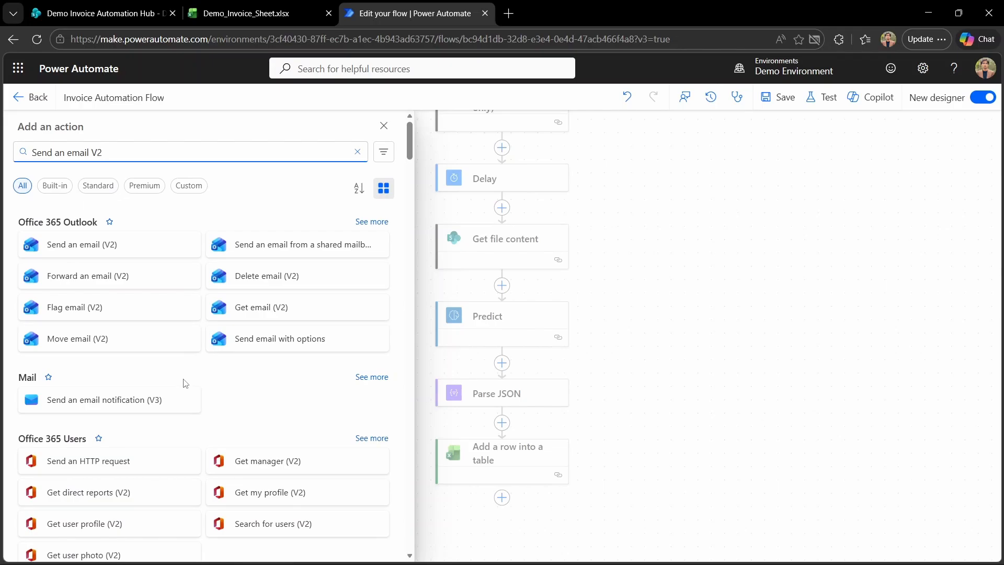
{"action": "left_click", "coordinate": [82, 244]}
Set the email's subject to "Invoice Automation System" and its body to "The invoice processed Sucessfully".
{"action": "left_click", "coordinate": [77, 302]}
{"action": "type", "text": "Invoice "}
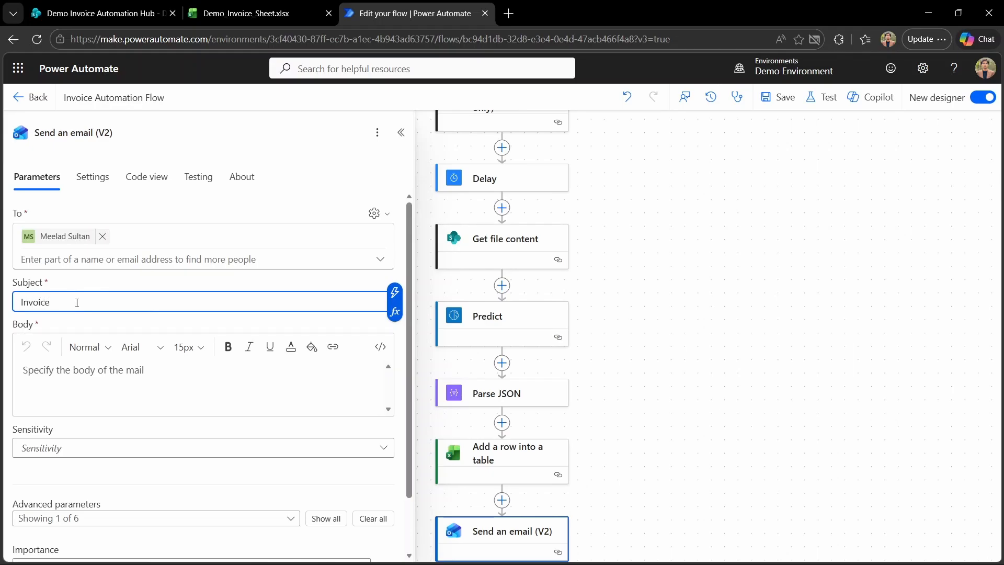
{"action": "type", "text": "Automatoin"}
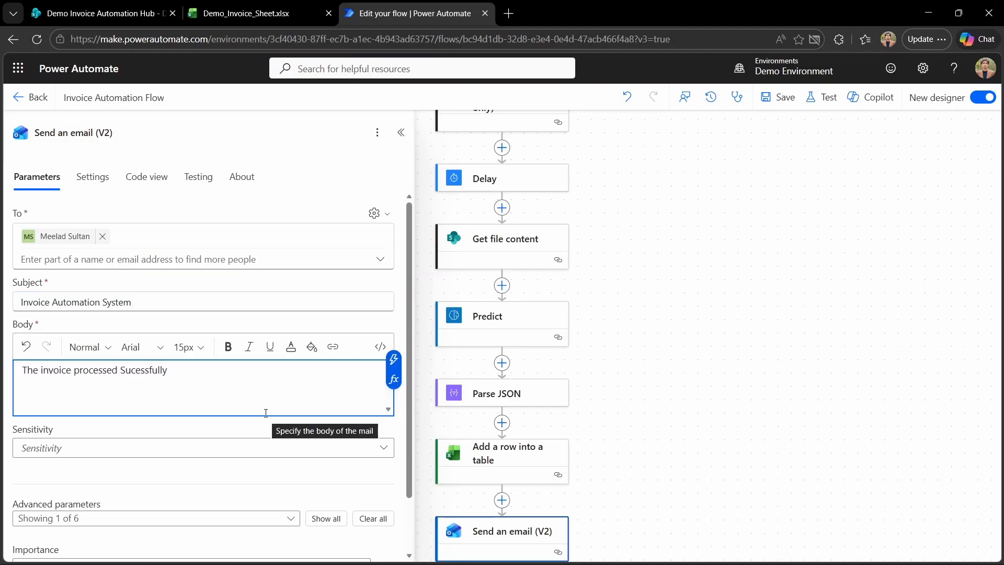
{"action": "left_click", "coordinate": [750, 359]}
Save the flow and start a manual test of it.
{"action": "left_click", "coordinate": [779, 98]}
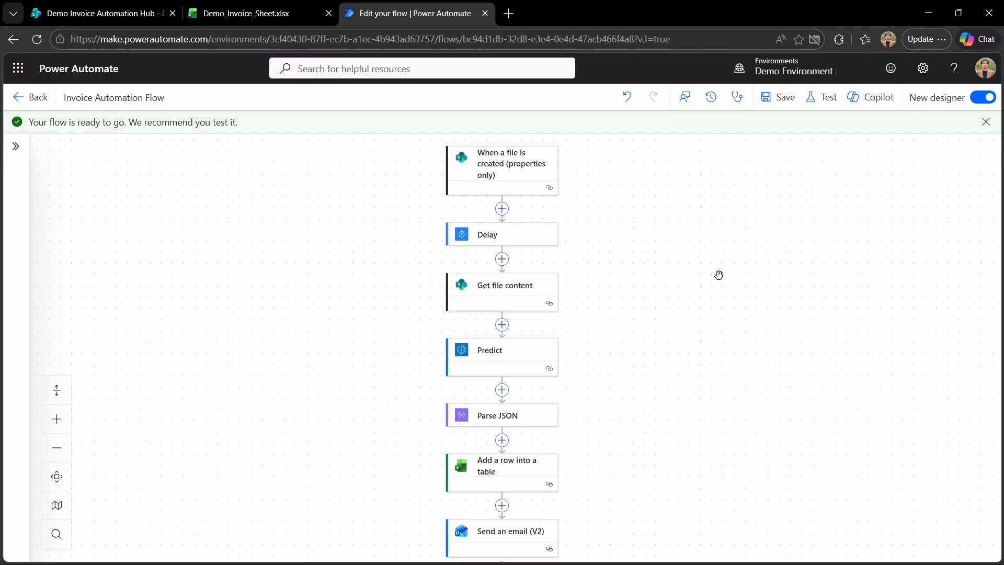
{"action": "left_click", "coordinate": [829, 101]}
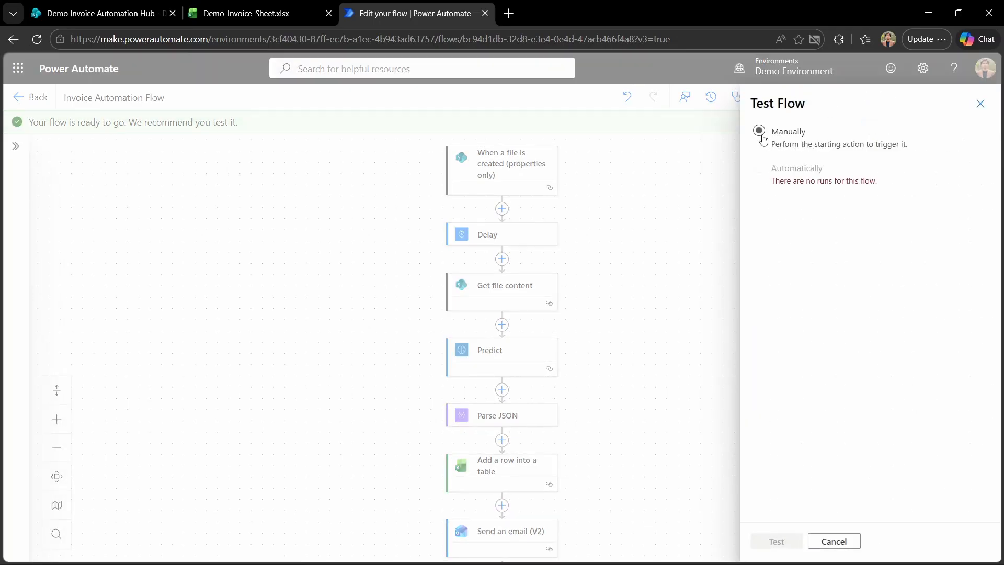
{"action": "left_click", "coordinate": [761, 133]}
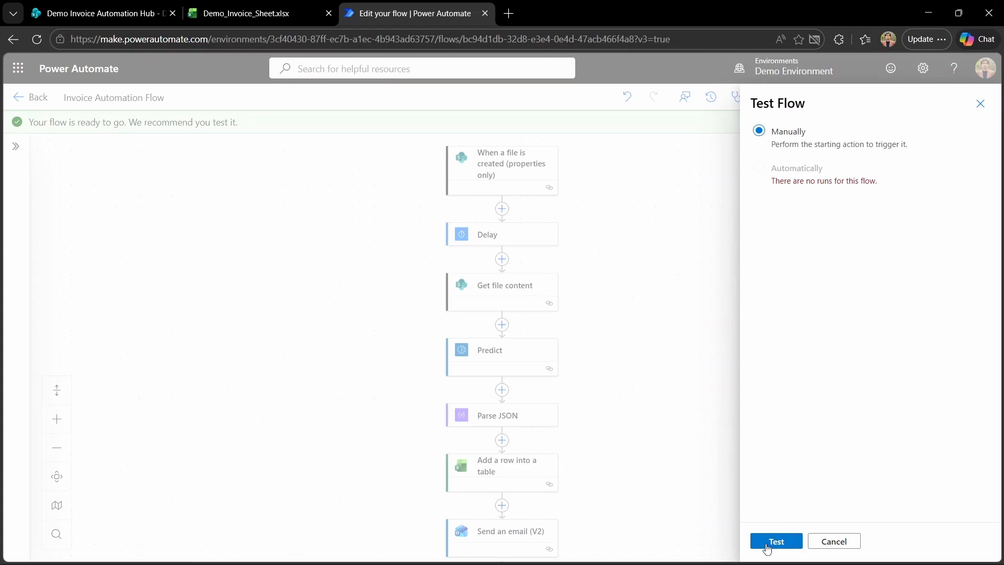
{"action": "left_click", "coordinate": [767, 544]}
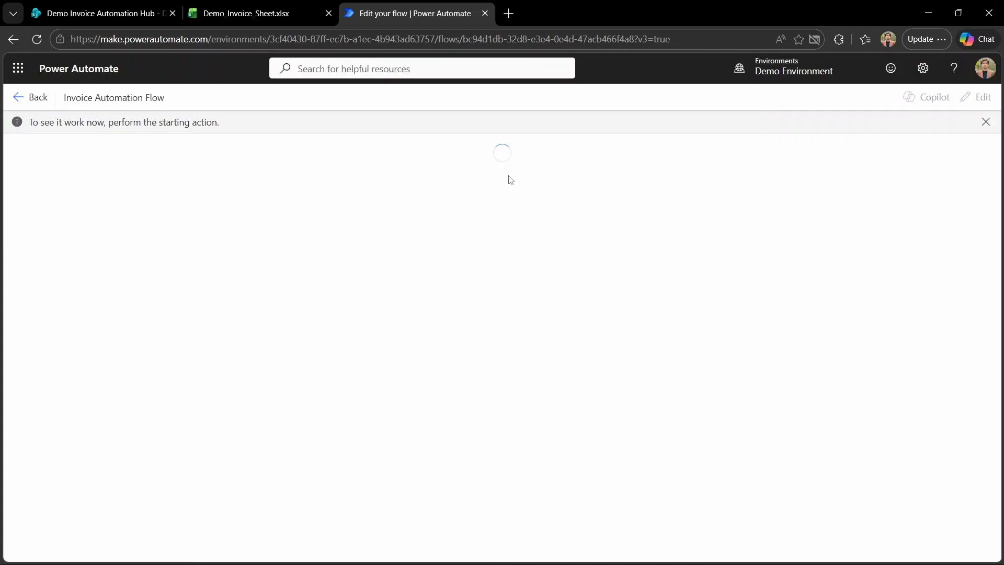
Switch to the SharePoint Documents library and open the Invoices_Uploads folder.
{"action": "left_click", "coordinate": [113, 5]}
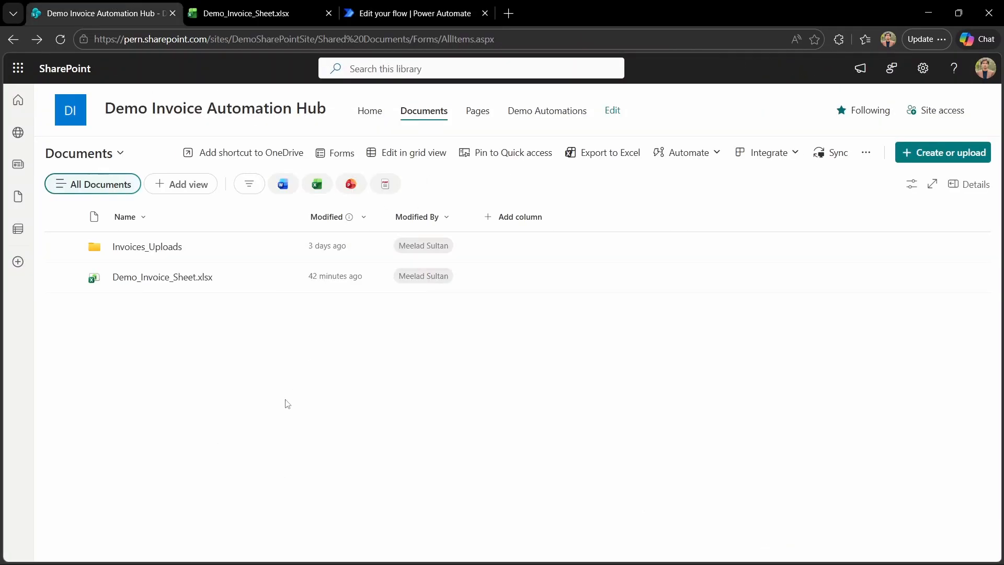
{"action": "left_click", "coordinate": [151, 253]}
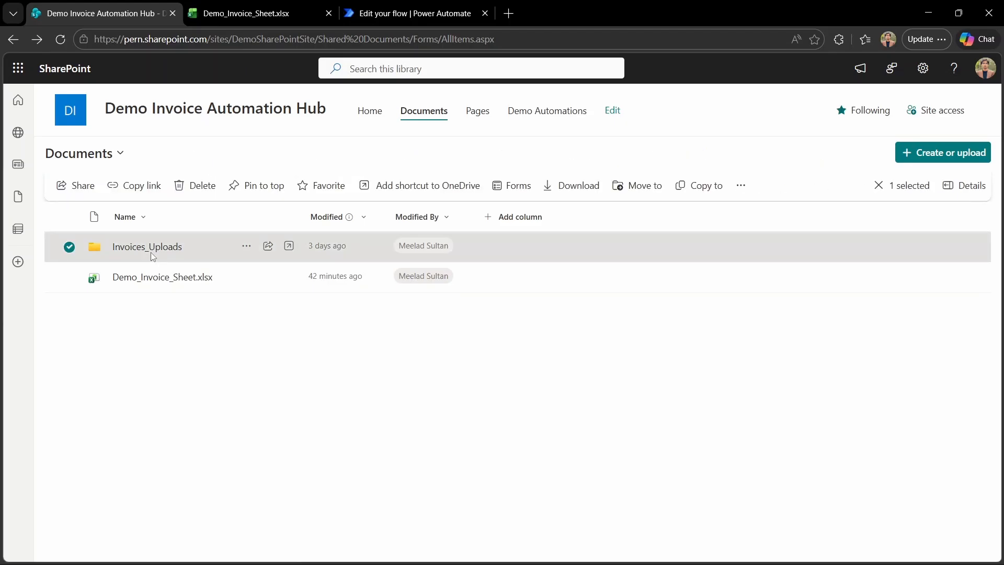
{"action": "left_click", "coordinate": [149, 252]}
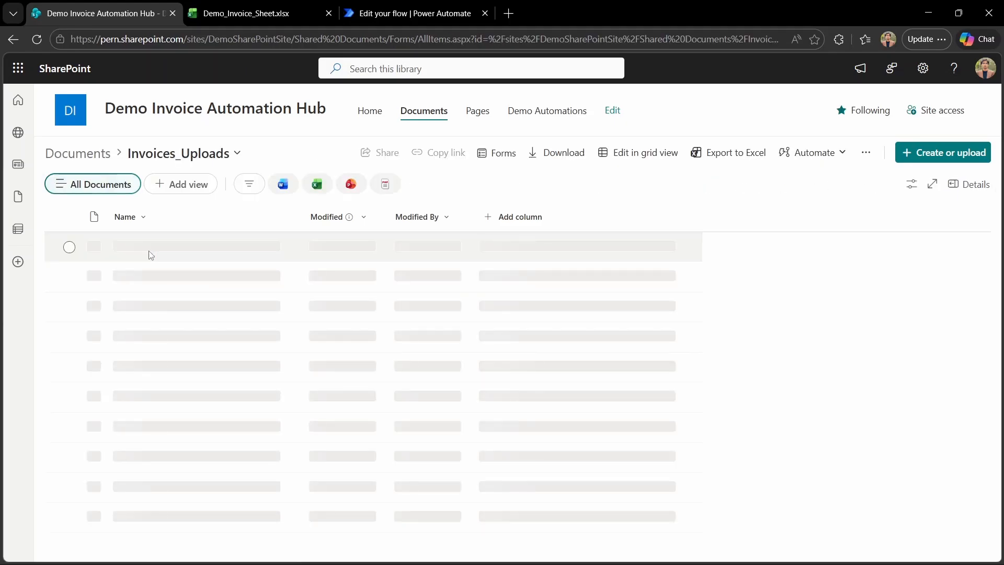
Upload the first seven invoice PDFs from the Model Training Invoices Samples folder to Invoices_Uploads to trigger the flow.
{"action": "left_click", "coordinate": [921, 158]}
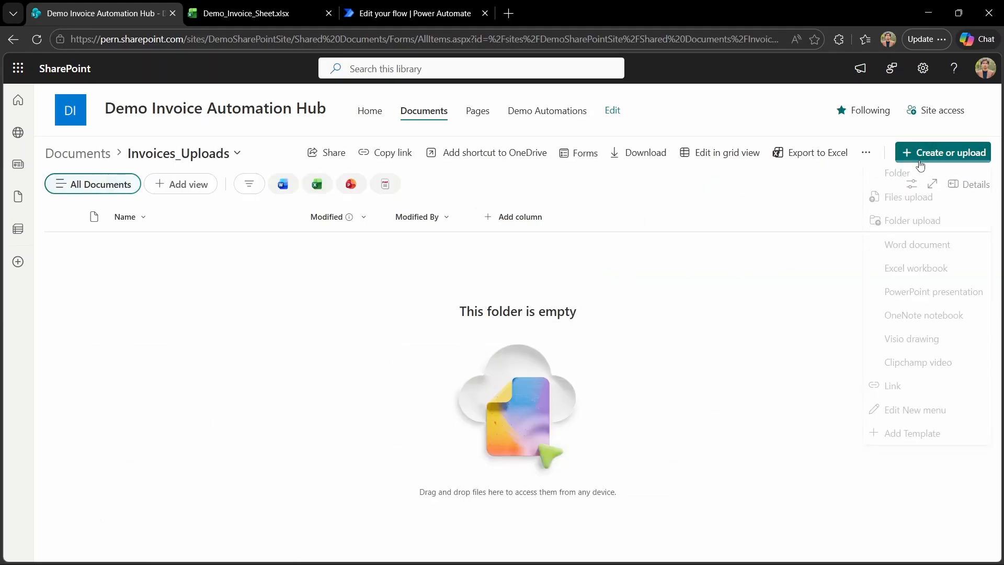
{"action": "left_click", "coordinate": [919, 203]}
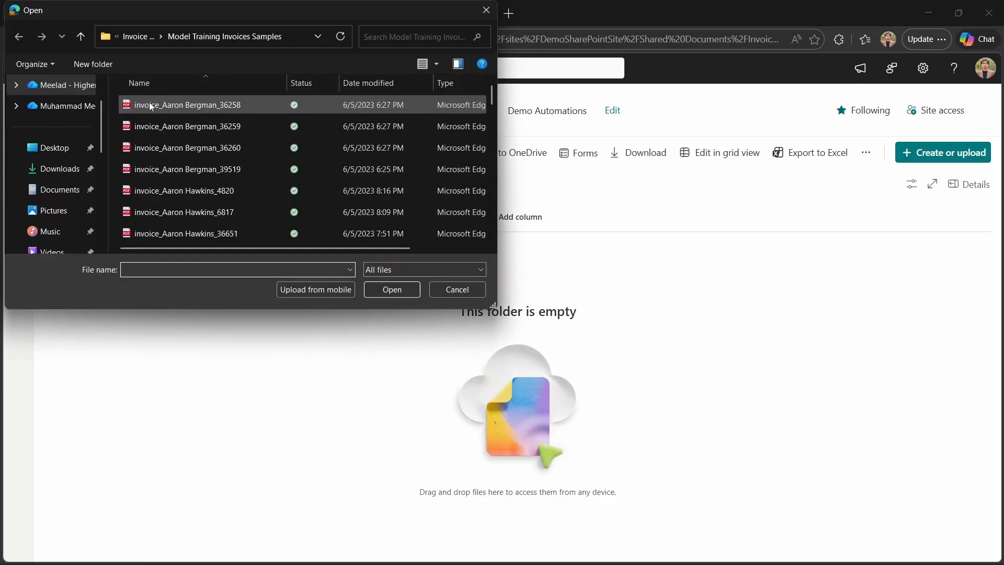
{"action": "left_click", "coordinate": [151, 106]}
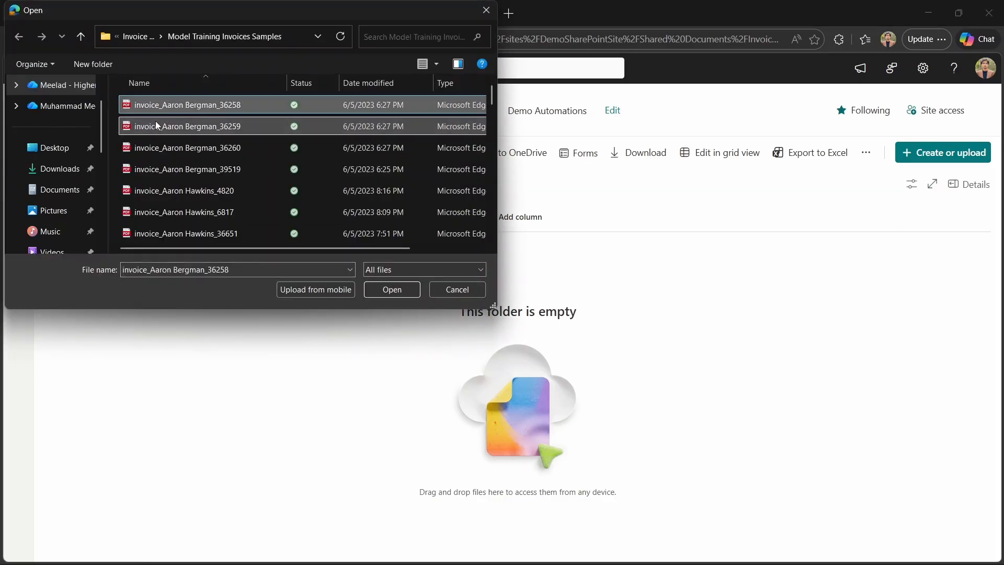
{"action": "left_click", "coordinate": [156, 121], "text": "ctrl"}
{"action": "left_click", "coordinate": [165, 151], "text": "ctrl"}
{"action": "left_click", "coordinate": [172, 171], "text": "ctrl"}
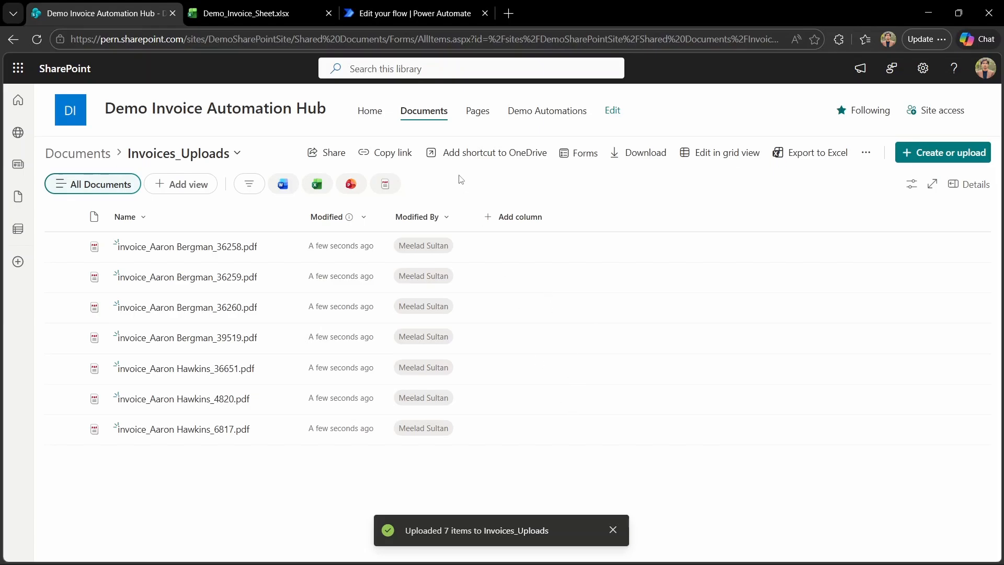
Check the flow run in Power Automate and review the extracted invoice rows across all columns of Demo_Invoice_Sheet.
{"action": "left_click", "coordinate": [401, 6]}
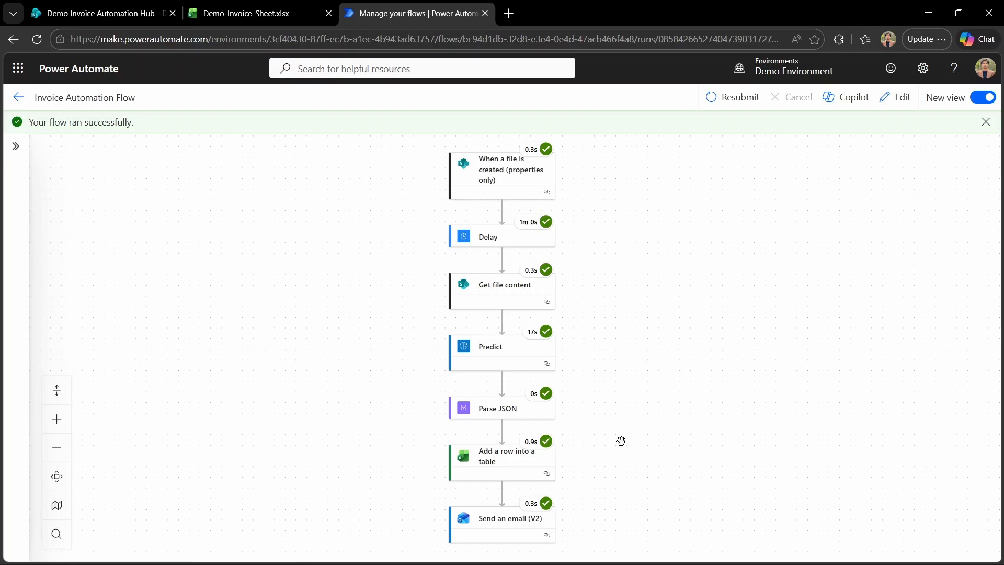
{"action": "left_click", "coordinate": [251, 14]}
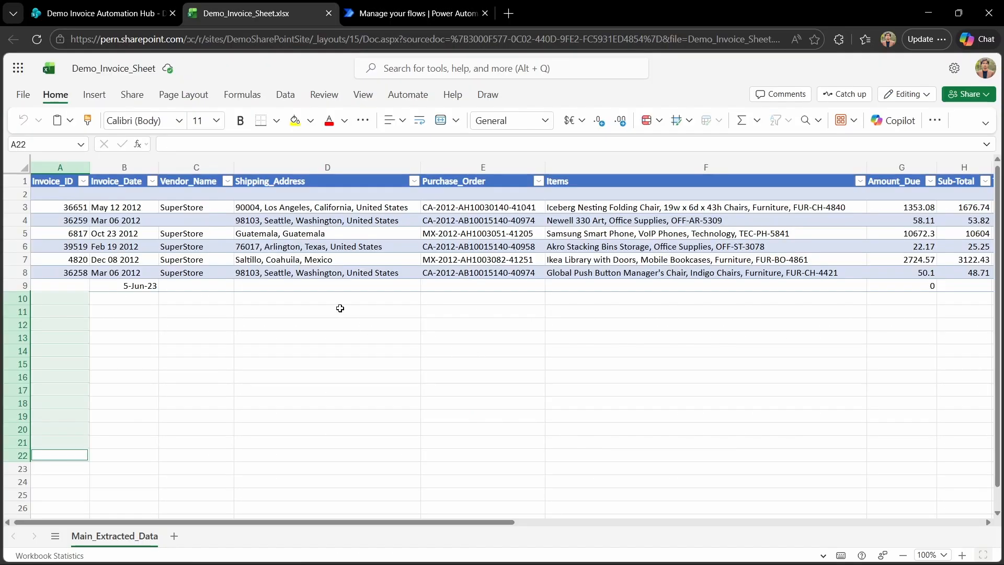
{"action": "scroll", "coordinate": [463, 272], "scroll_direction": "right", "scroll_amount": 5}
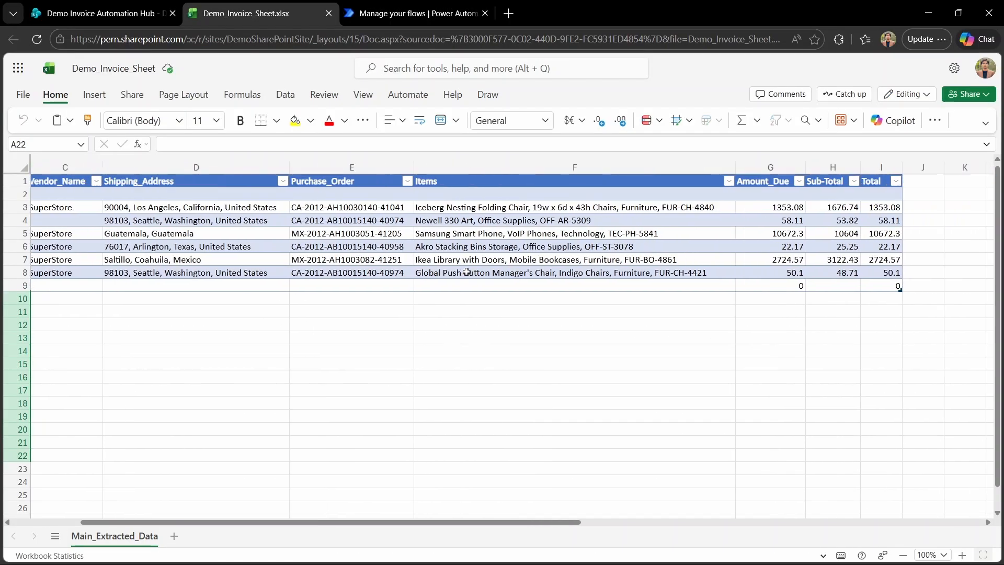
{"action": "scroll", "coordinate": [467, 271], "scroll_direction": "left", "scroll_amount": 5}
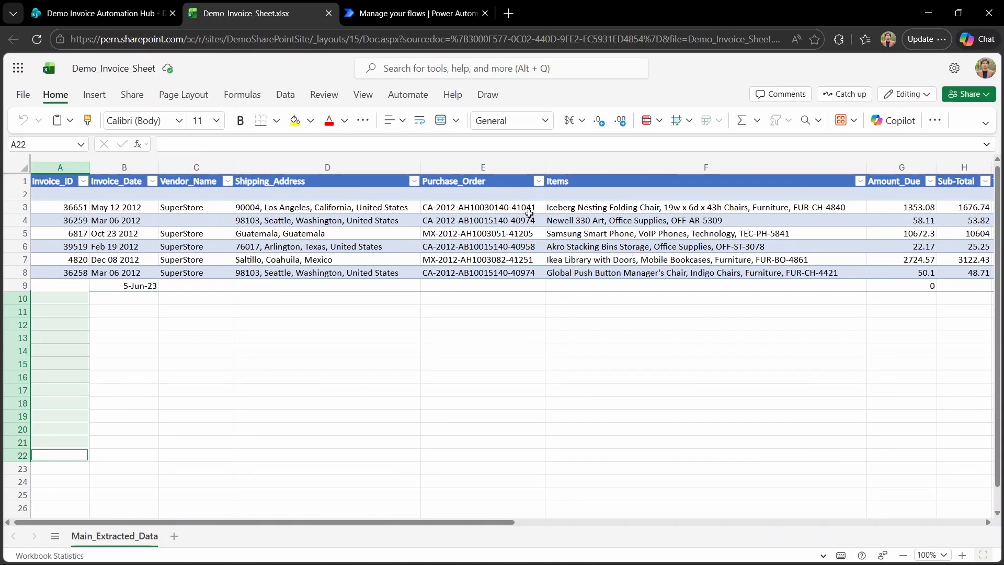
{"action": "scroll", "coordinate": [529, 213], "scroll_direction": "right", "scroll_amount": 2}
{"action": "scroll", "coordinate": [529, 212], "scroll_direction": "right", "scroll_amount": 2}
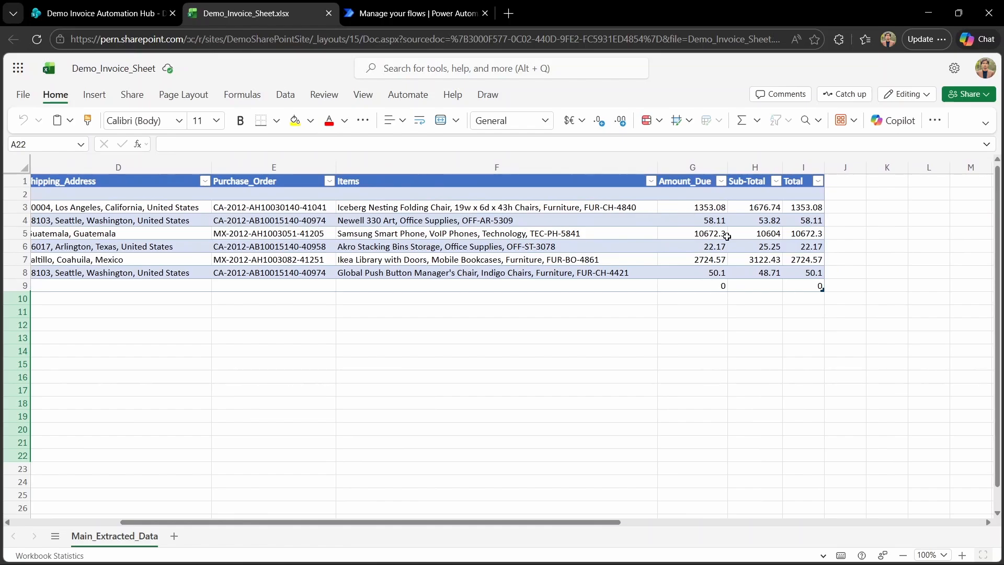
{"action": "scroll", "coordinate": [700, 265], "scroll_direction": "left", "scroll_amount": 4}
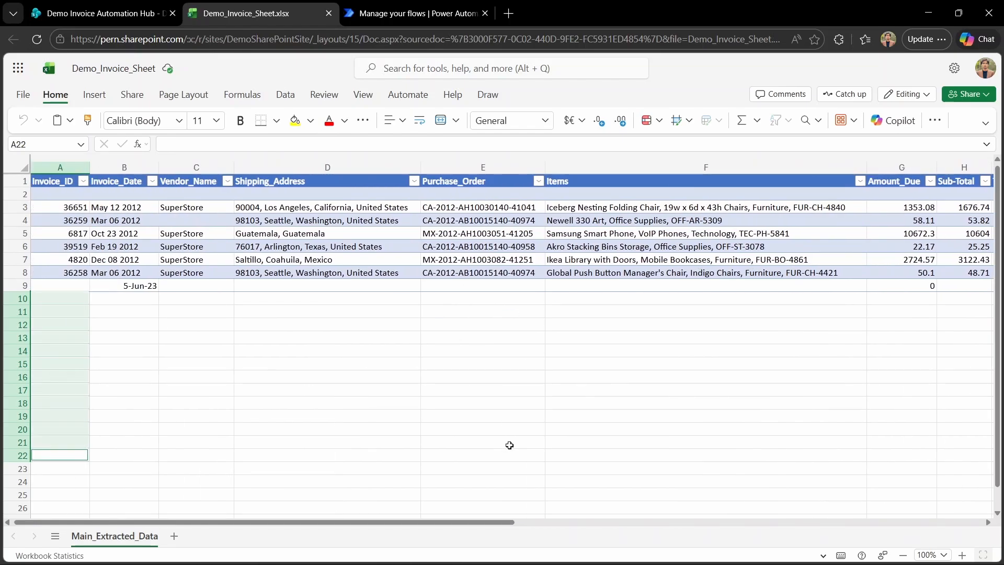
Switch to Outlook, read the newest "Invoice Automation System" email, and return to the flow run in Power Automate.
{"action": "left_click", "coordinate": [558, 551]}
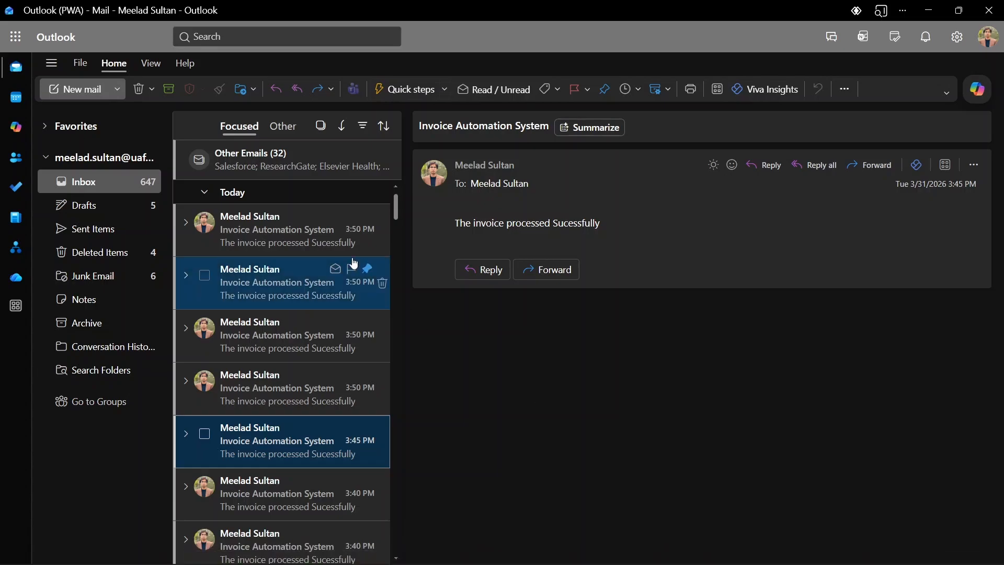
{"action": "left_click", "coordinate": [303, 221]}
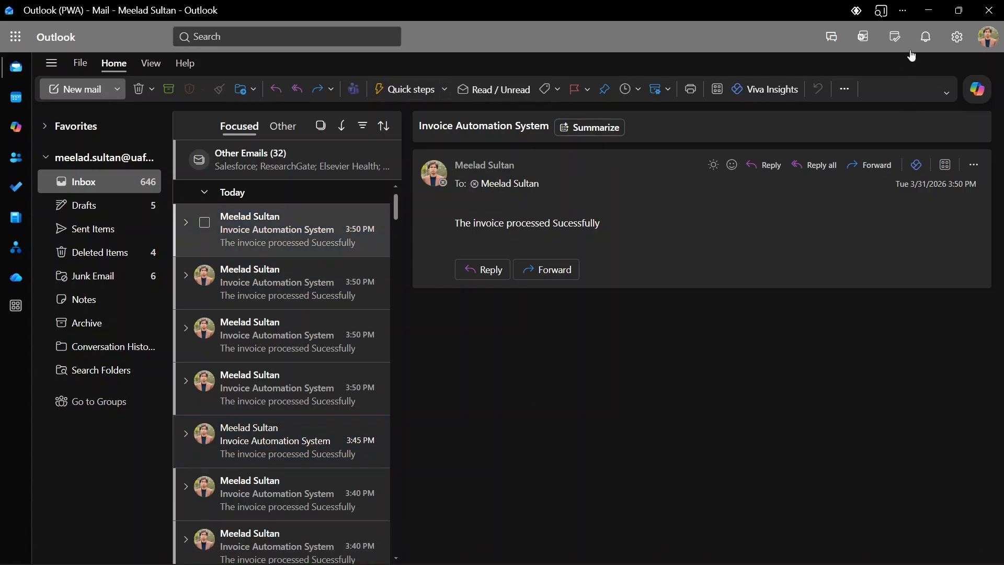
{"action": "left_click", "coordinate": [929, 11]}
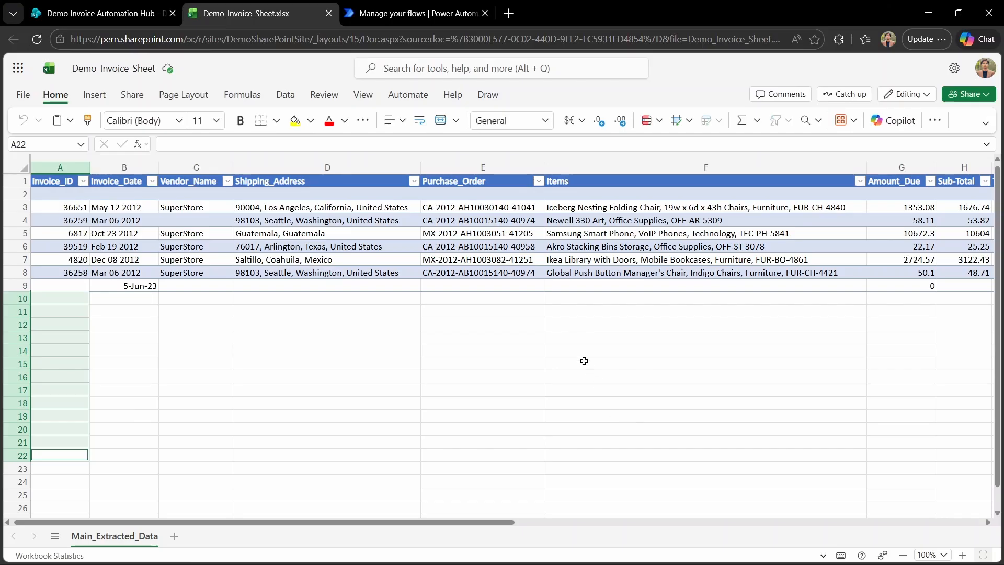
{"action": "key", "text": "ctrl+Tab"}
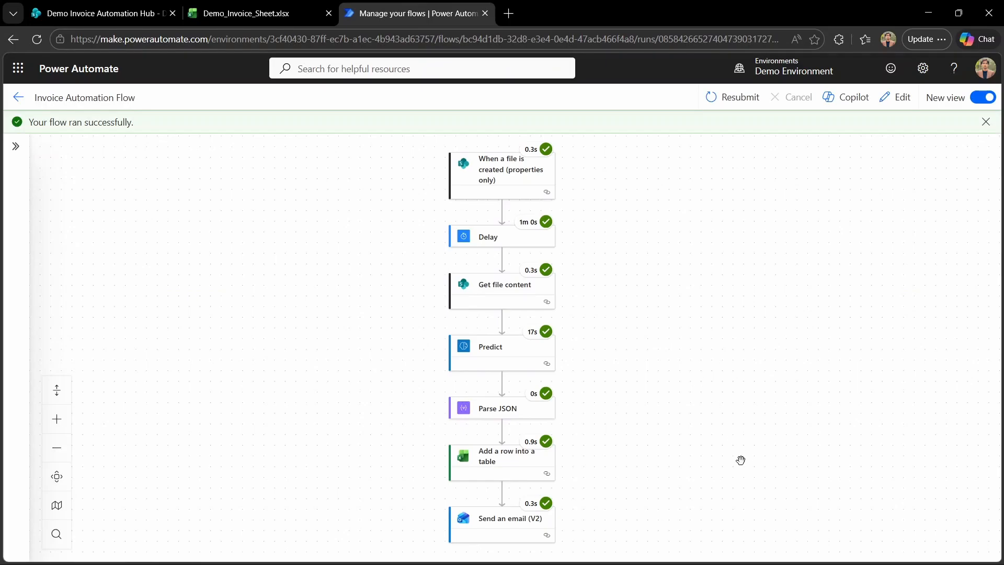